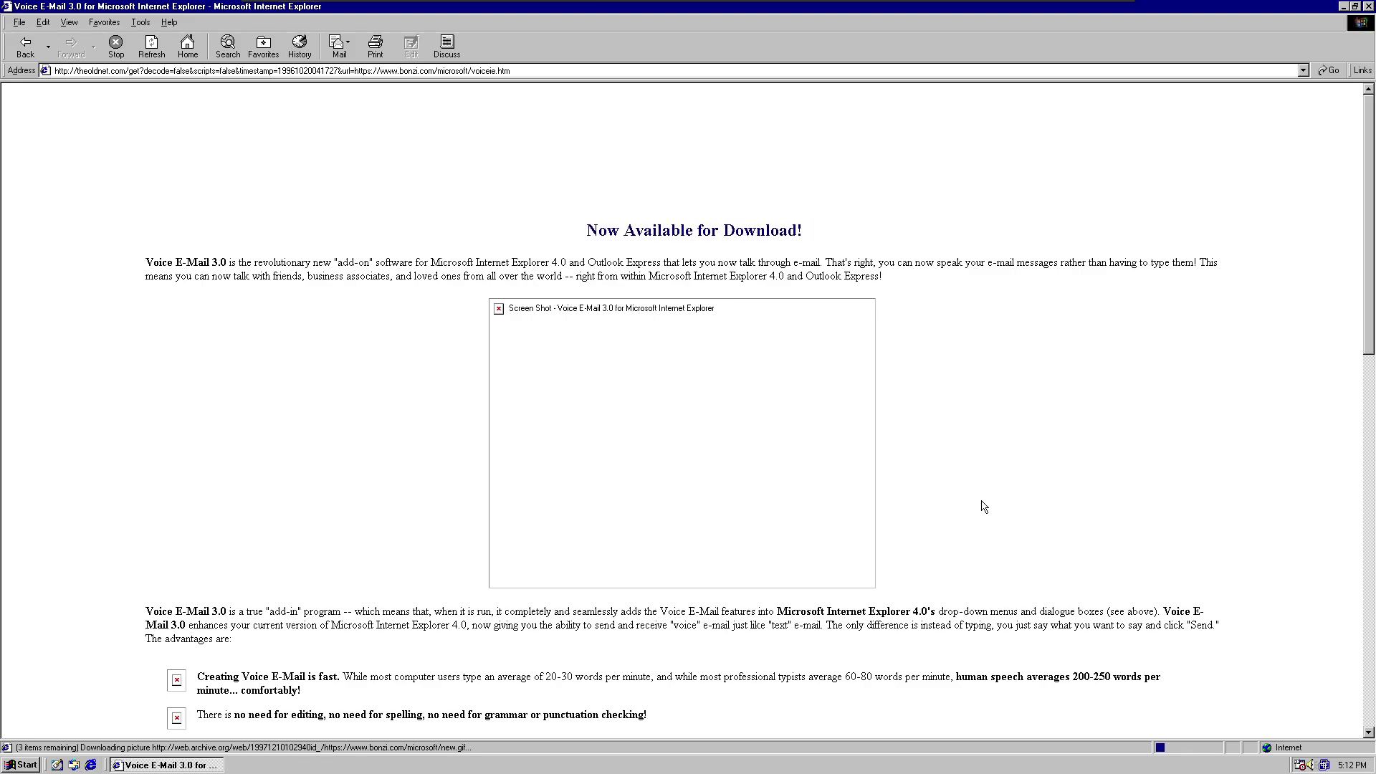
# Scroll the Voice E-Mail order form to the Credit Card Number field, then open the downloads list.
pyautogui.scroll(-10, 983, 507)
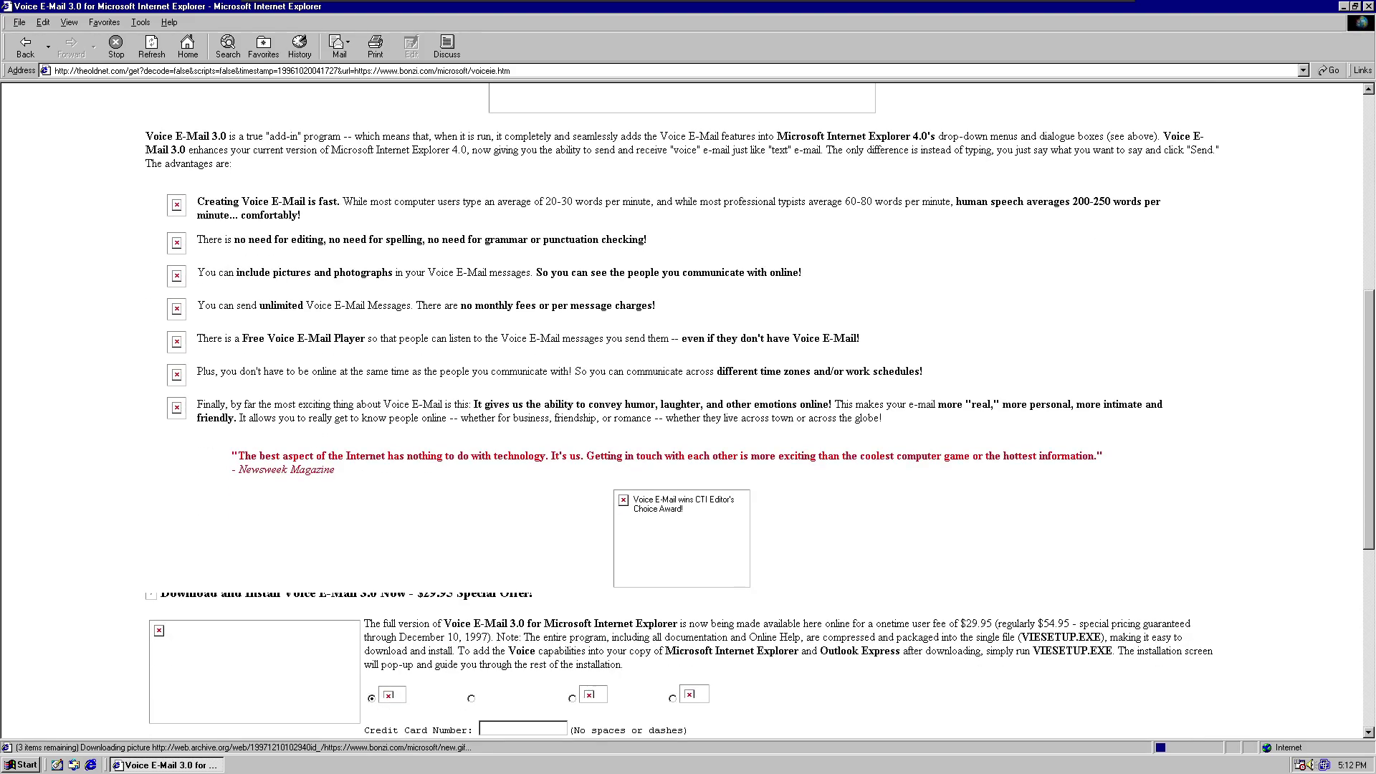
pyautogui.scroll(-6, 511, 493)
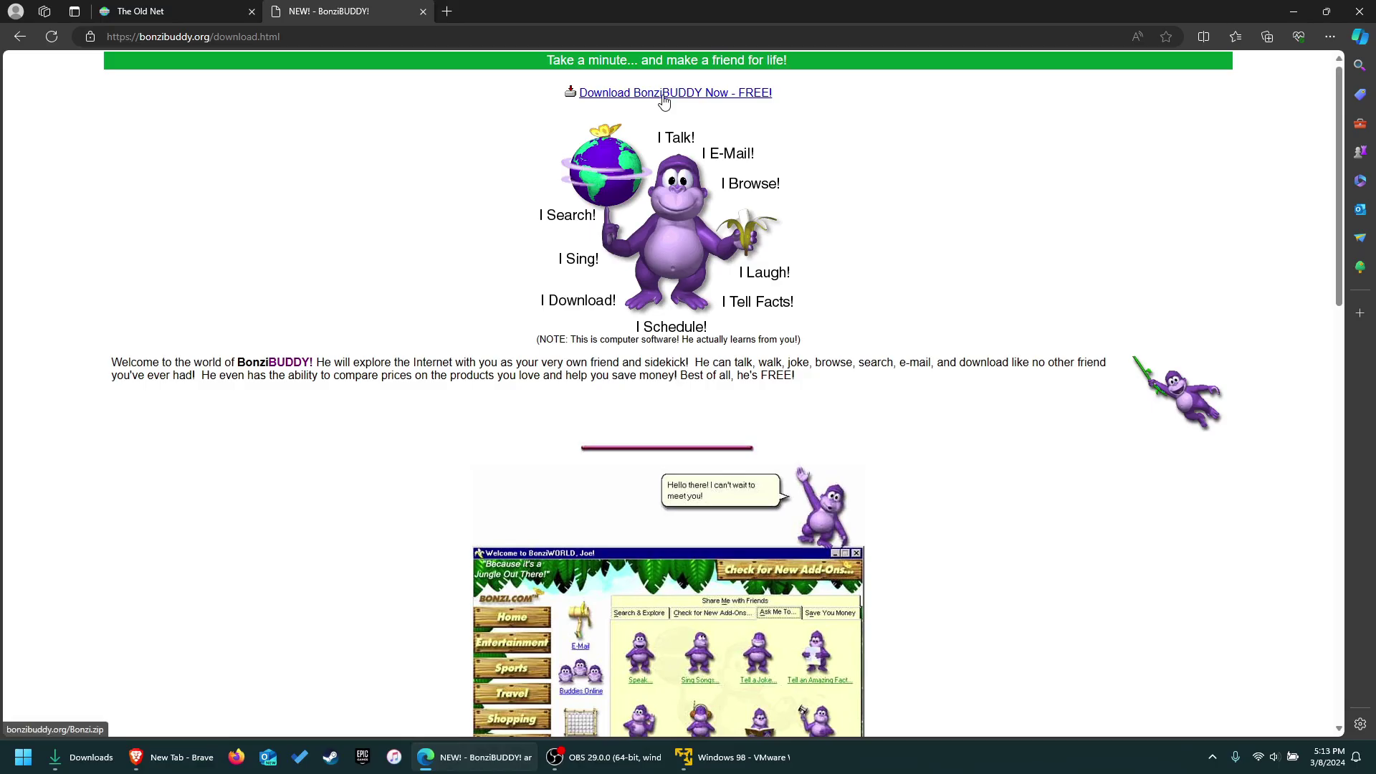
pyautogui.click(666, 95)
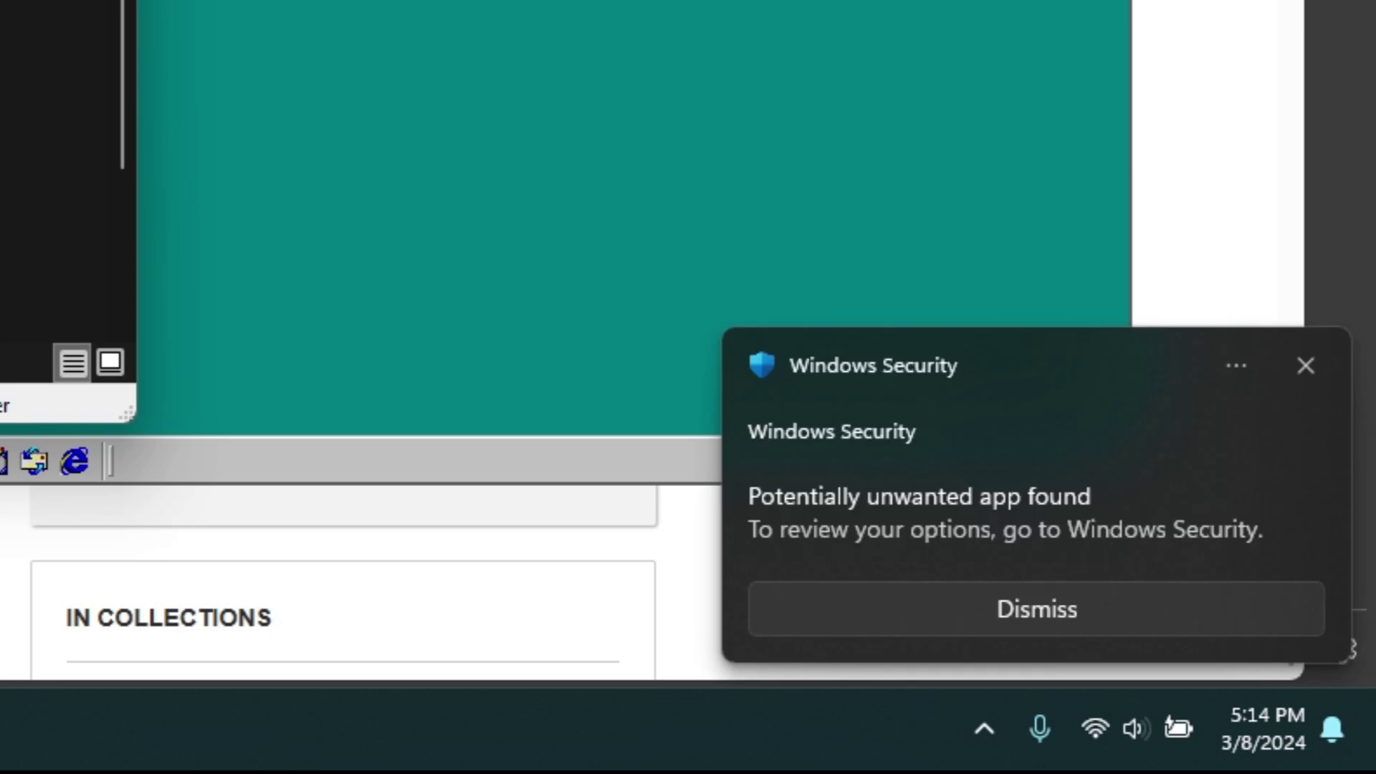
# Close the Windows Security toast and drag BonziBuddy432.exe to the centre of the desktop.
pyautogui.click(1305, 367)
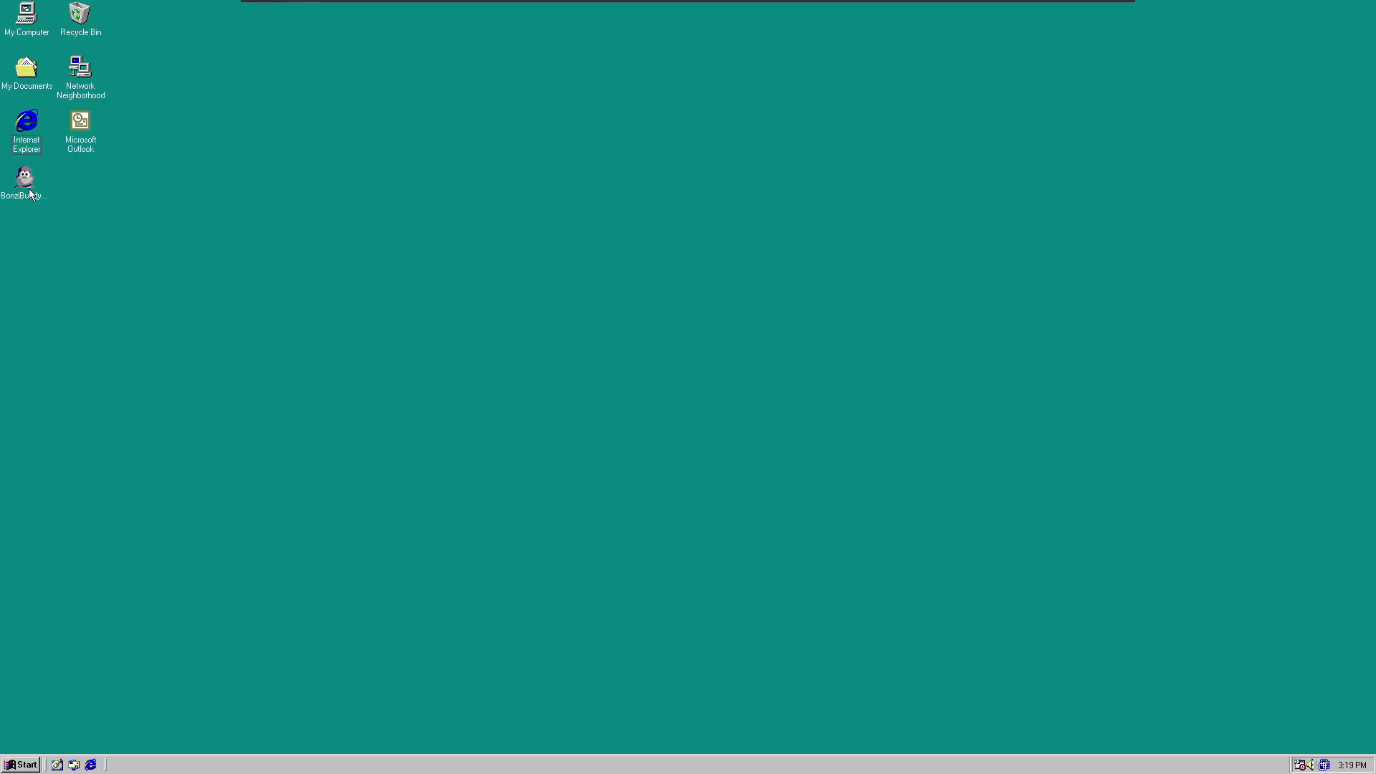
pyautogui.moveTo(29, 188); pyautogui.dragTo(675, 347)
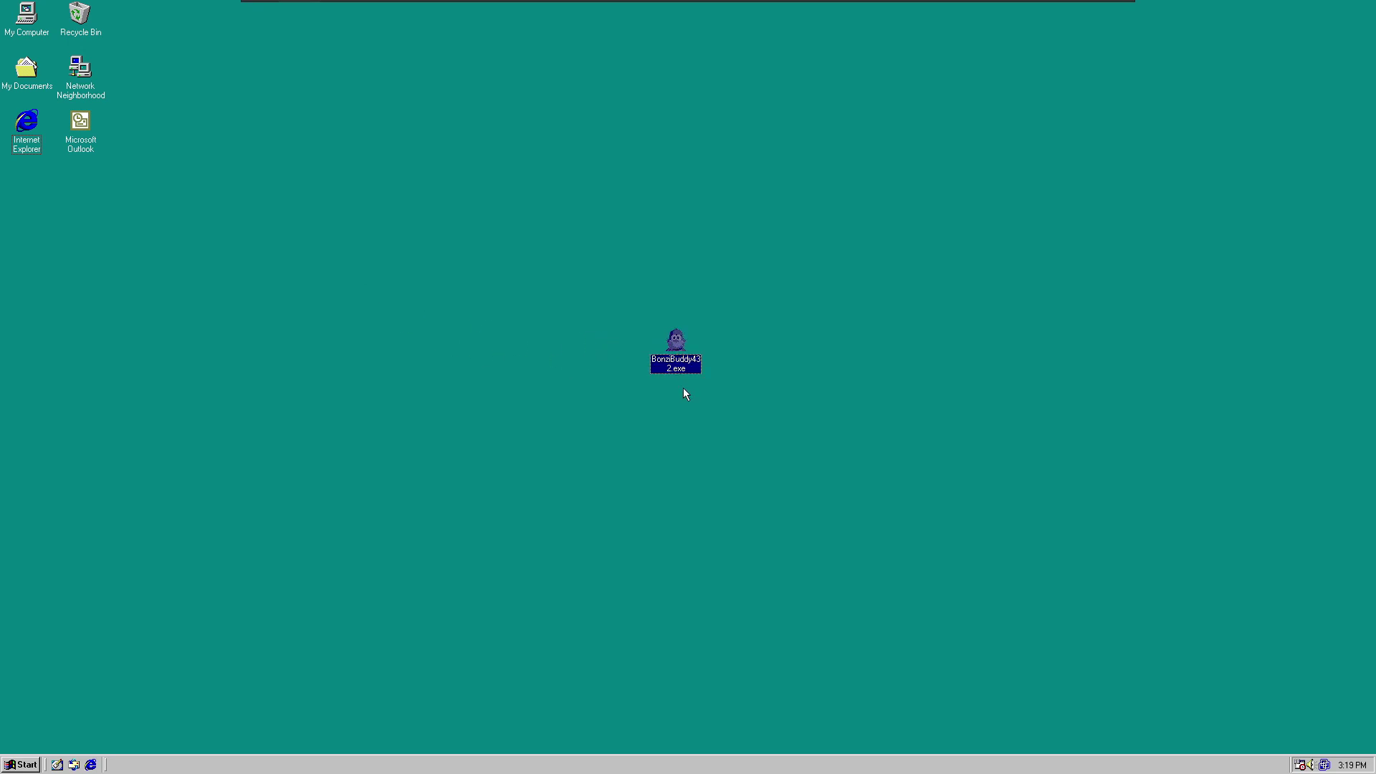
# Launch BonziBuddy432.exe and dismiss the error requiring Windows NT/2000/XP or later.
pyautogui.click(747, 410)
pyautogui.doubleClick(681, 338)
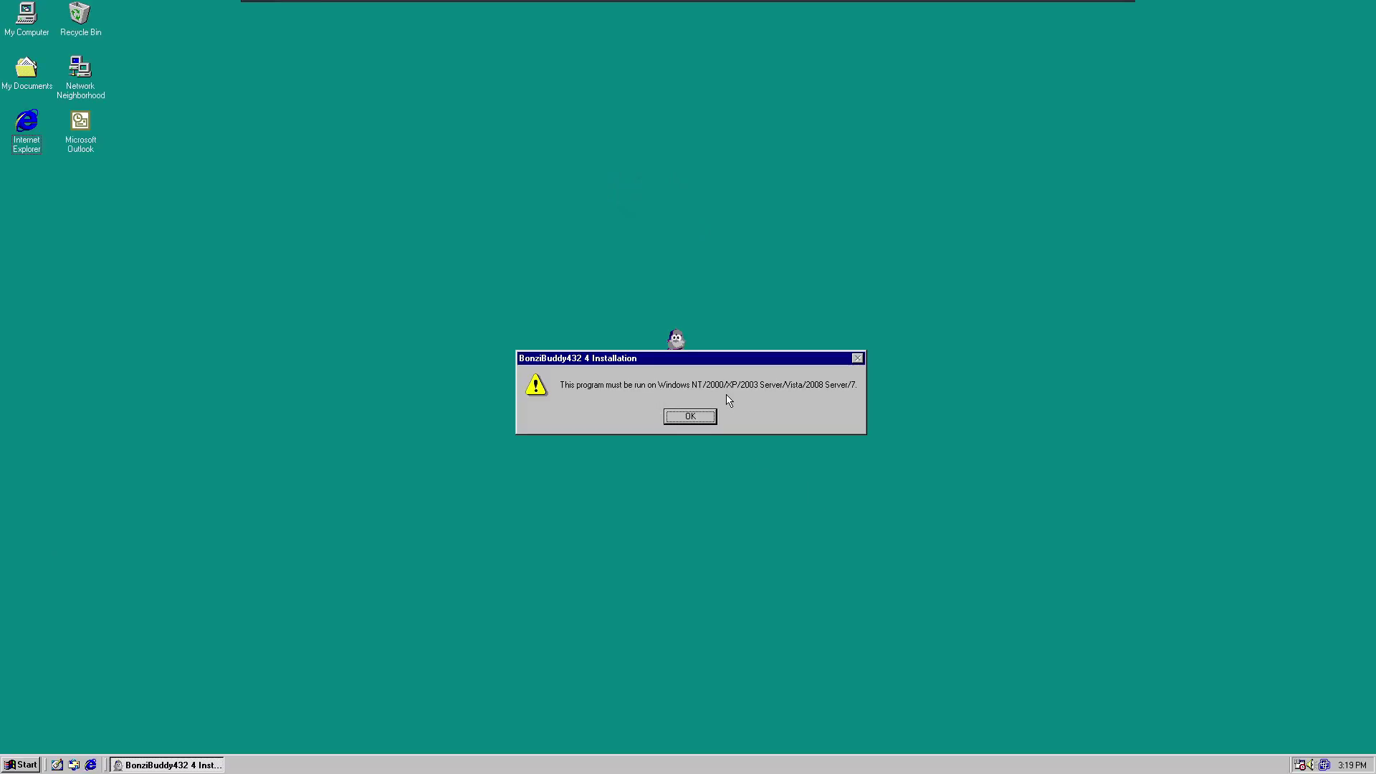
pyautogui.click(685, 418)
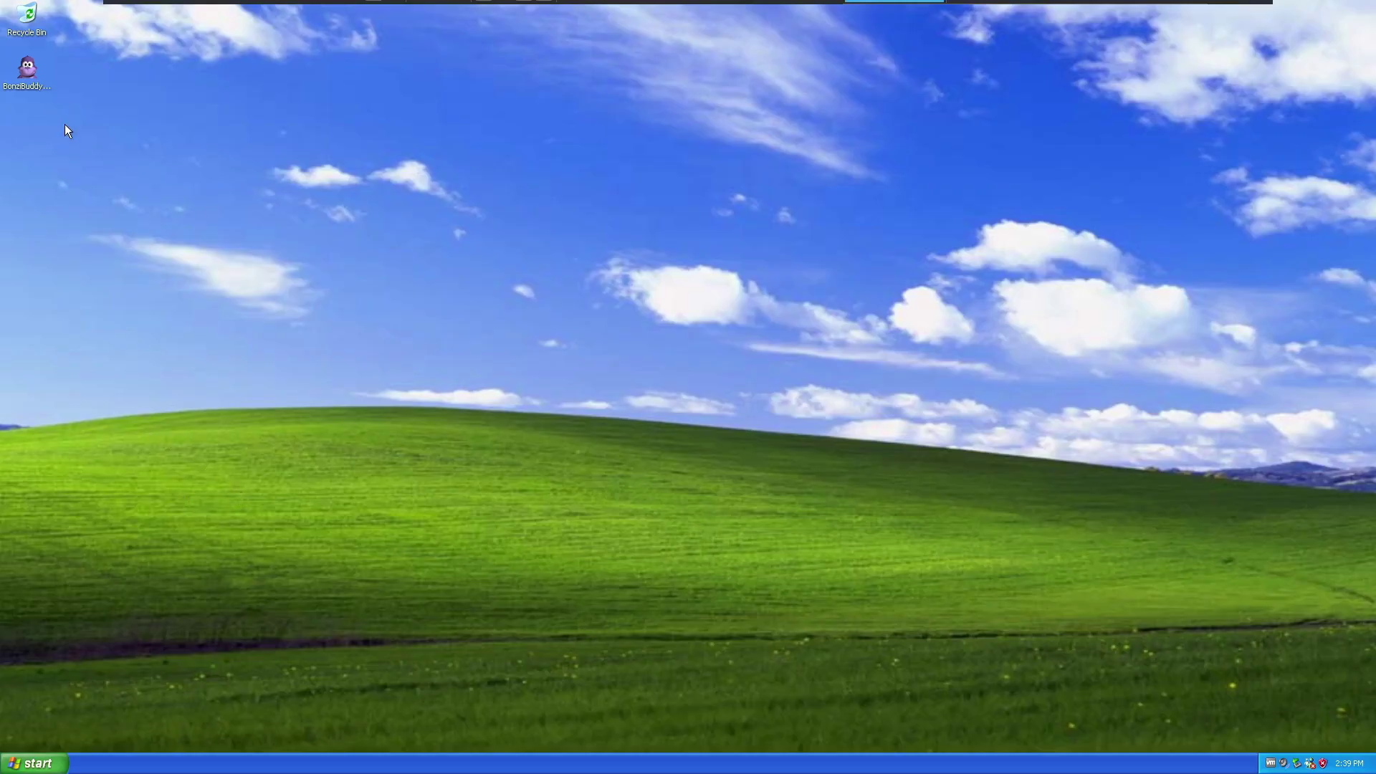
# Run the BonziBuddy432 setup wizard to Finish with Visit product web site ticked.
pyautogui.doubleClick(26, 71)
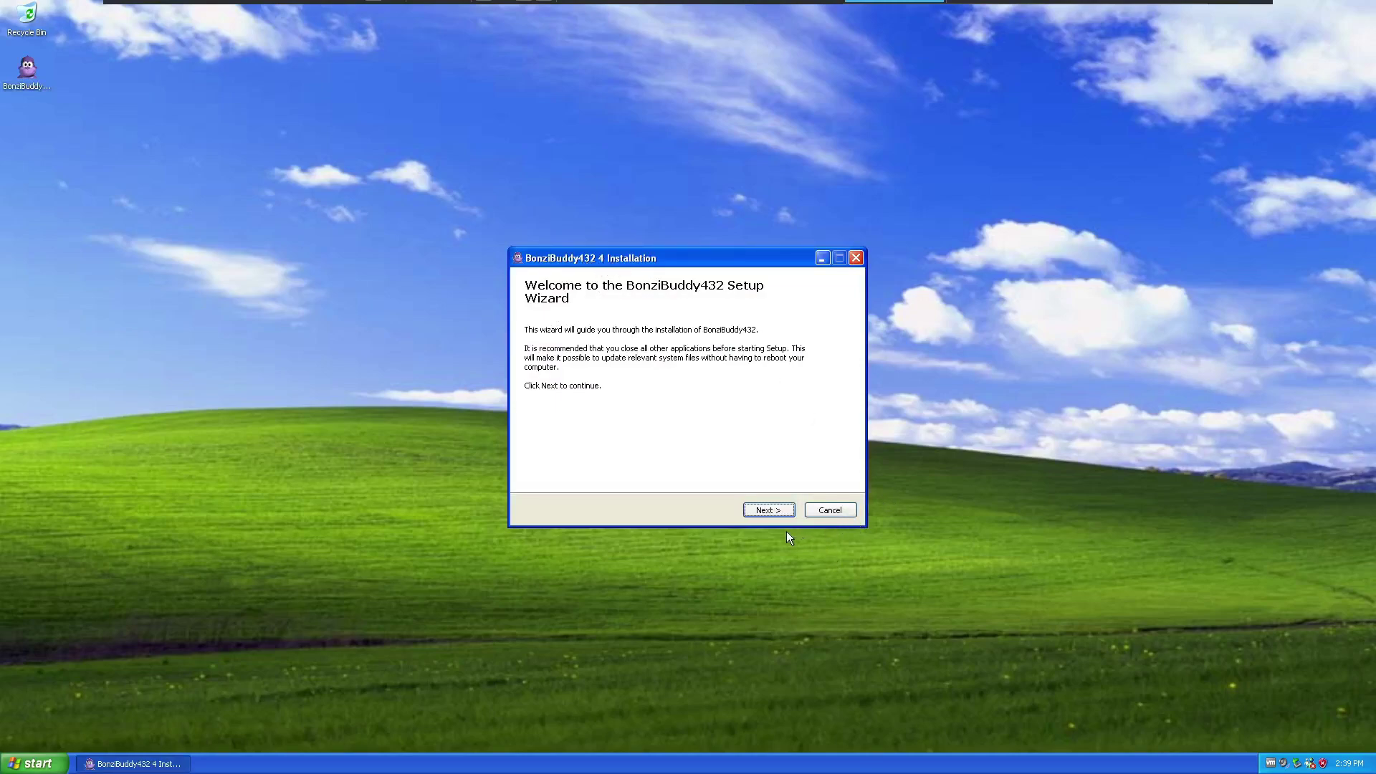
pyautogui.click(761, 512)
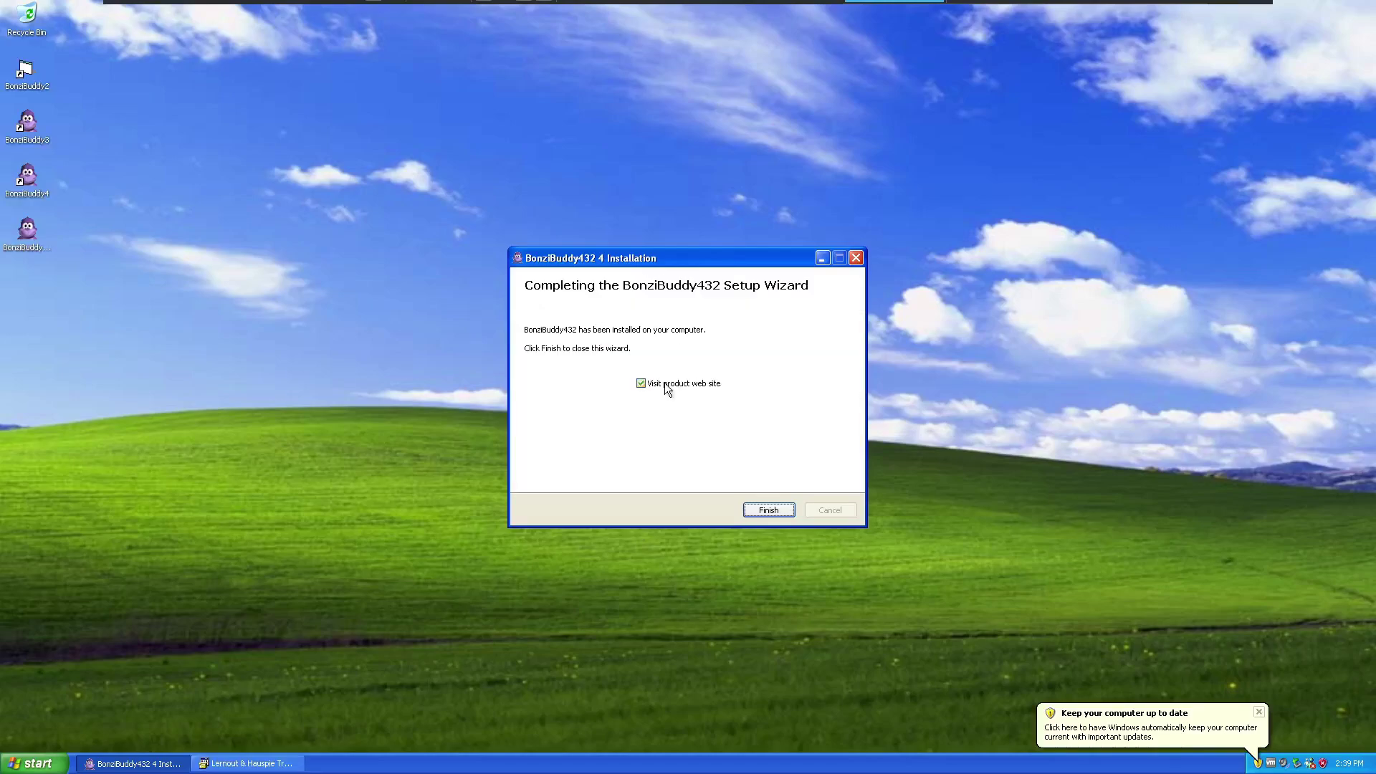
pyautogui.click(667, 386)
pyautogui.click(769, 512)
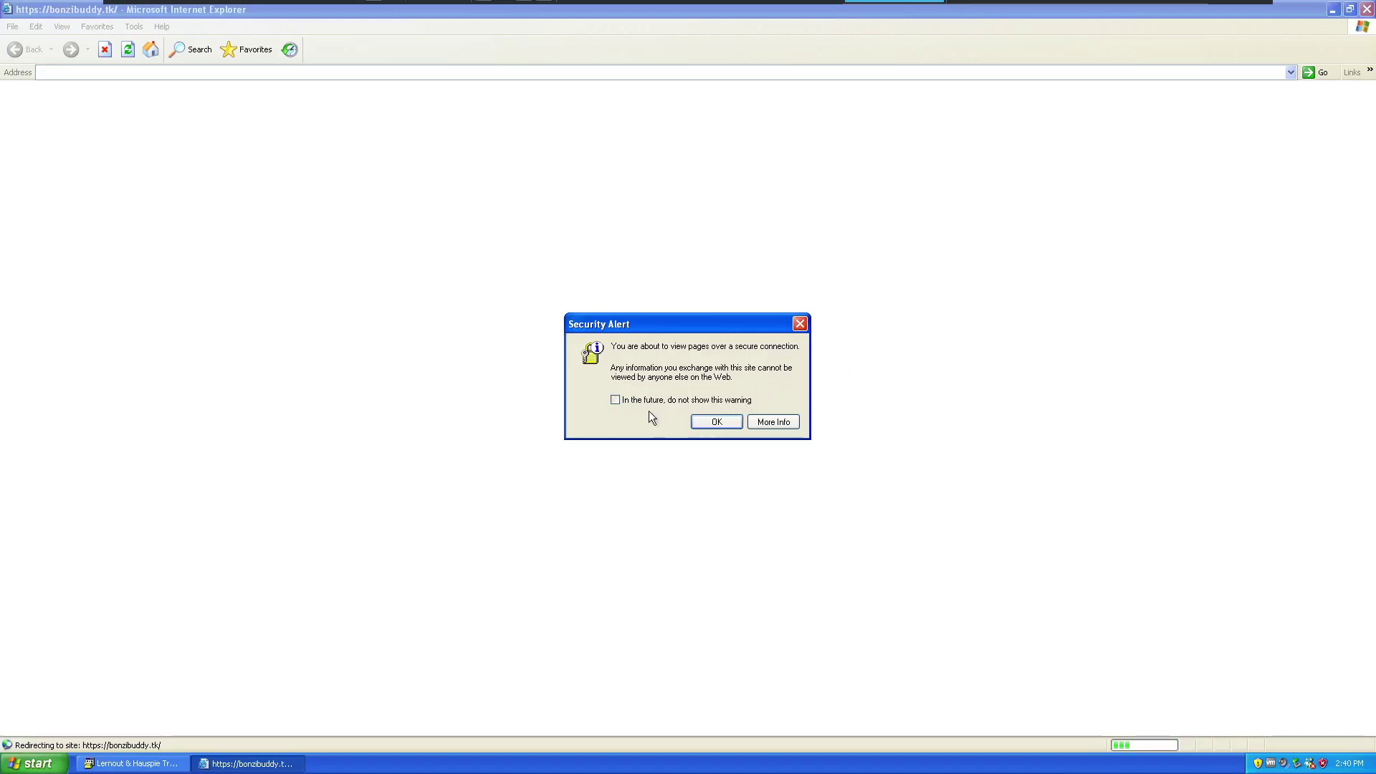
# Accept the Security Alert, then close the Internet Explorer window showing bonzibuddy.tk unreachable.
pyautogui.moveTo(682, 323); pyautogui.dragTo(581, 295)
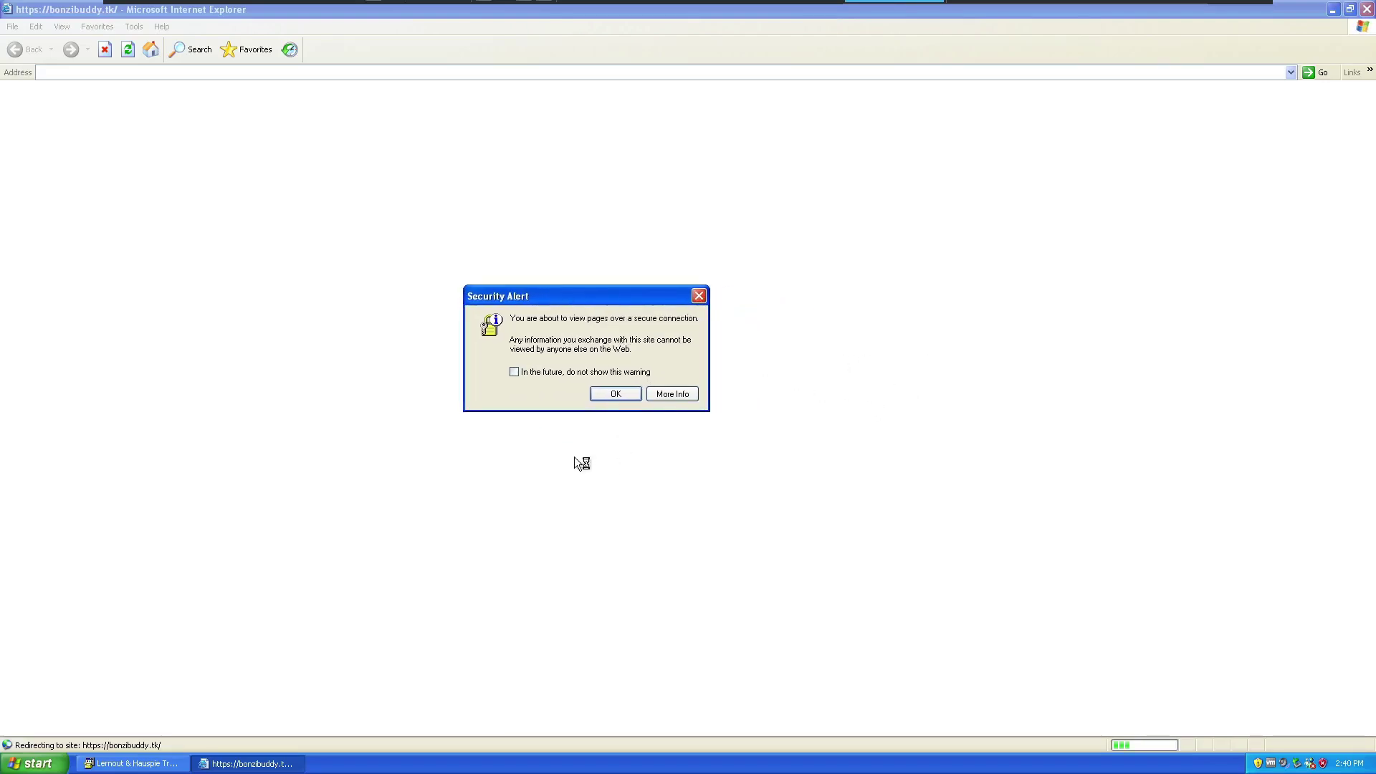
pyautogui.click(615, 395)
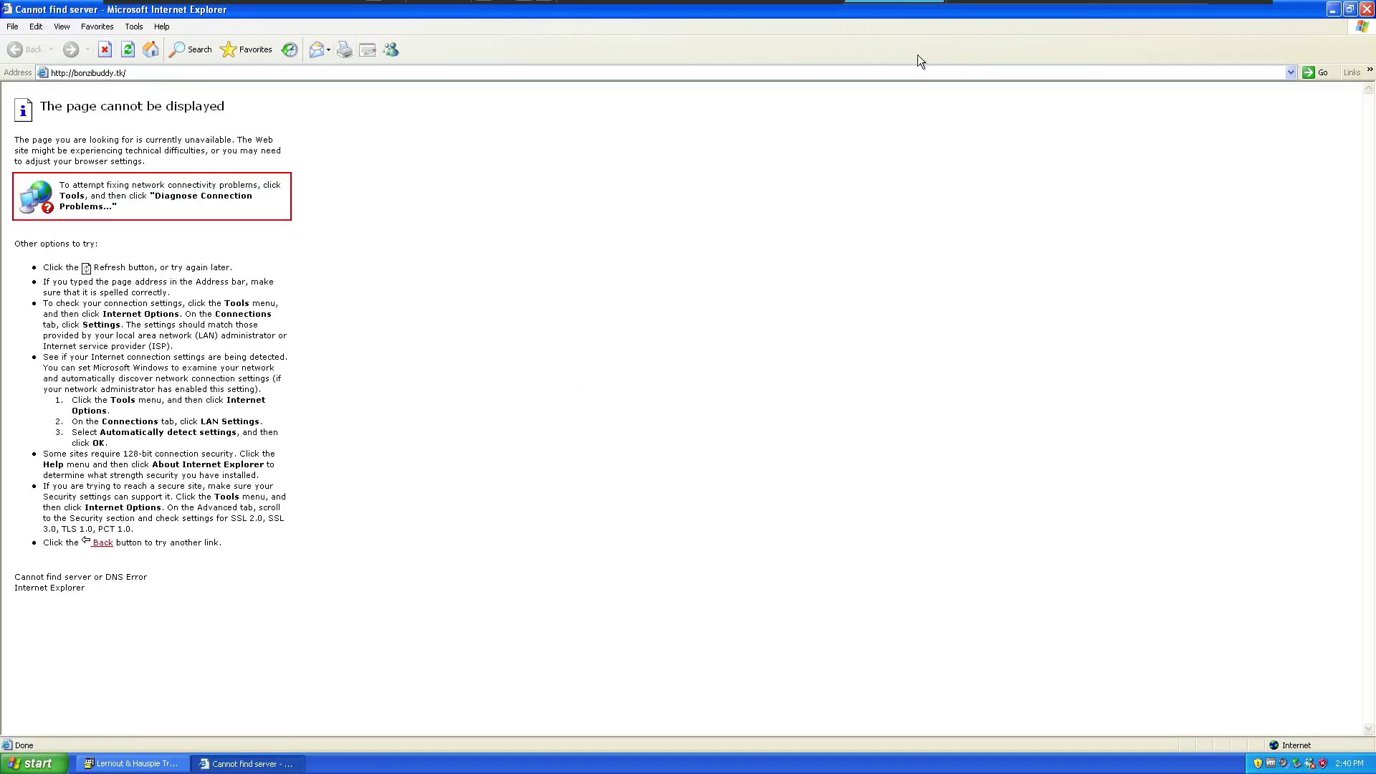
pyautogui.click(1350, 10)
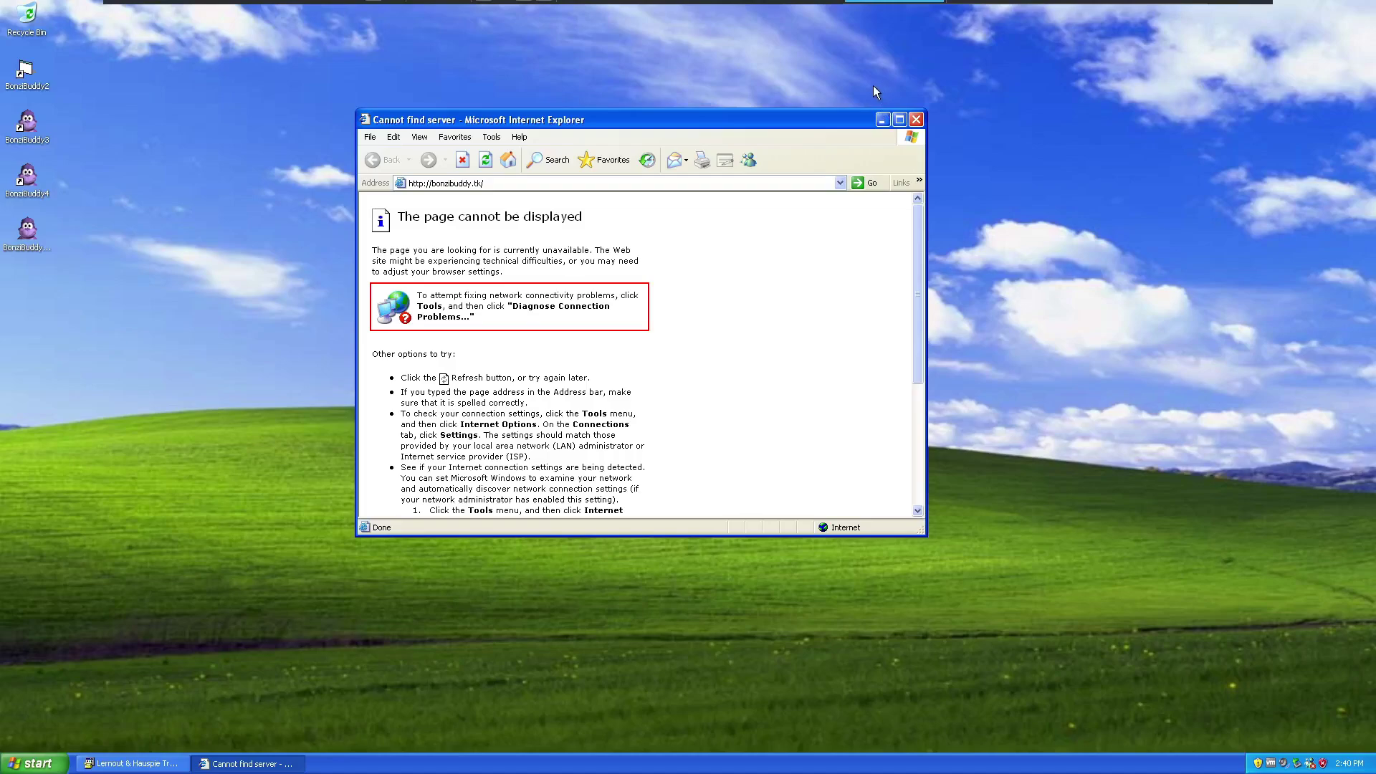
pyautogui.click(916, 119)
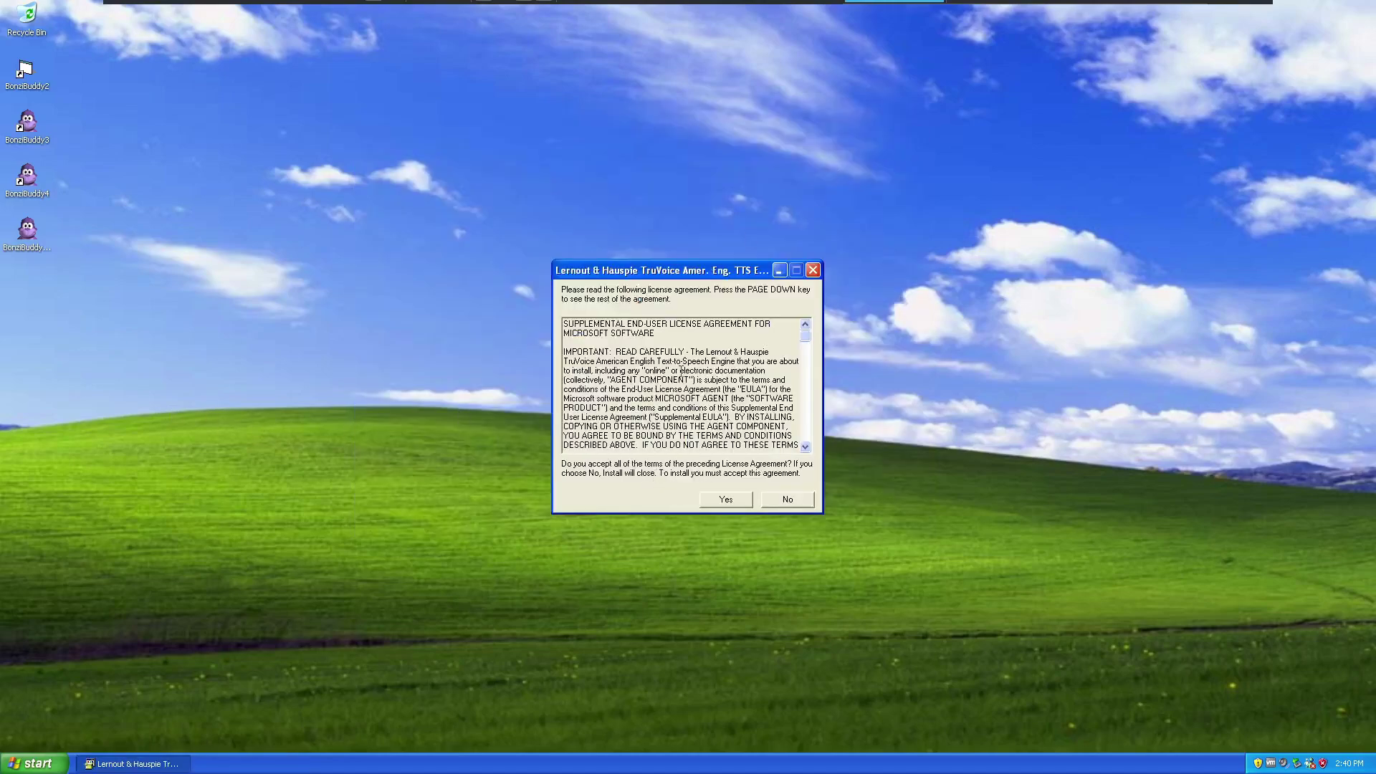
# Accept the Lernout & Hauspie TruVoice supplemental license agreement with Yes.
pyautogui.moveTo(646, 271); pyautogui.dragTo(571, 226)
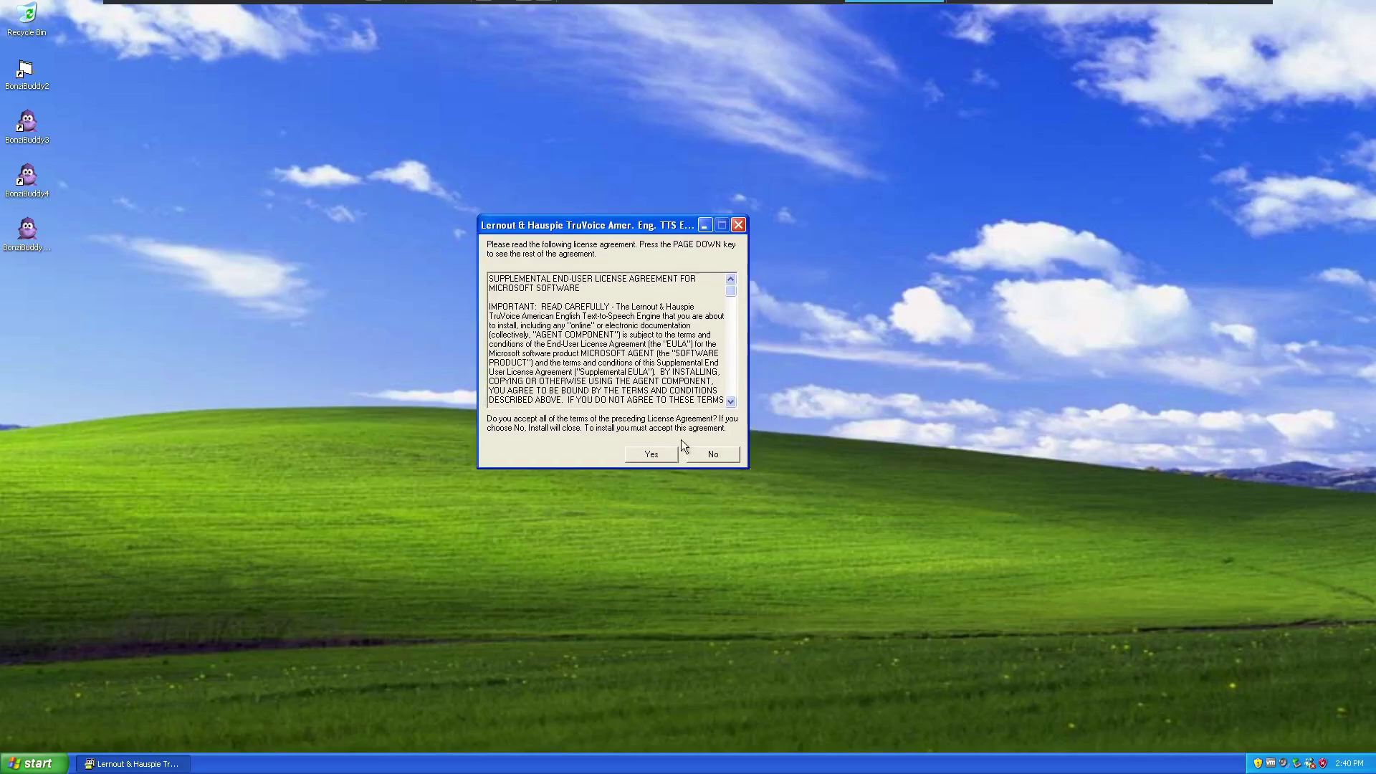
pyautogui.click(652, 452)
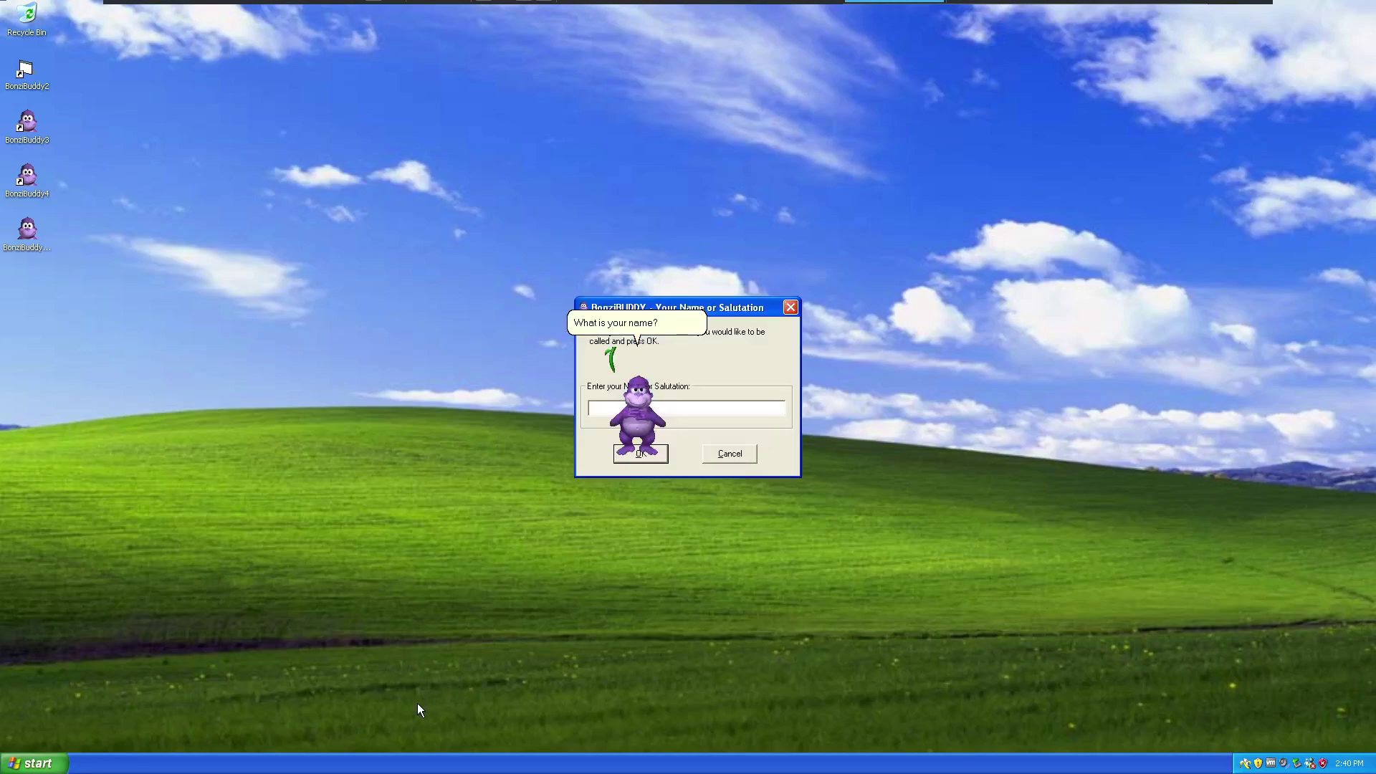
# Enter a gibberish string as the name or salutation and confirm with OK.
pyautogui.write('aiosrgfnldfskgjilghswtlkjghsbf')
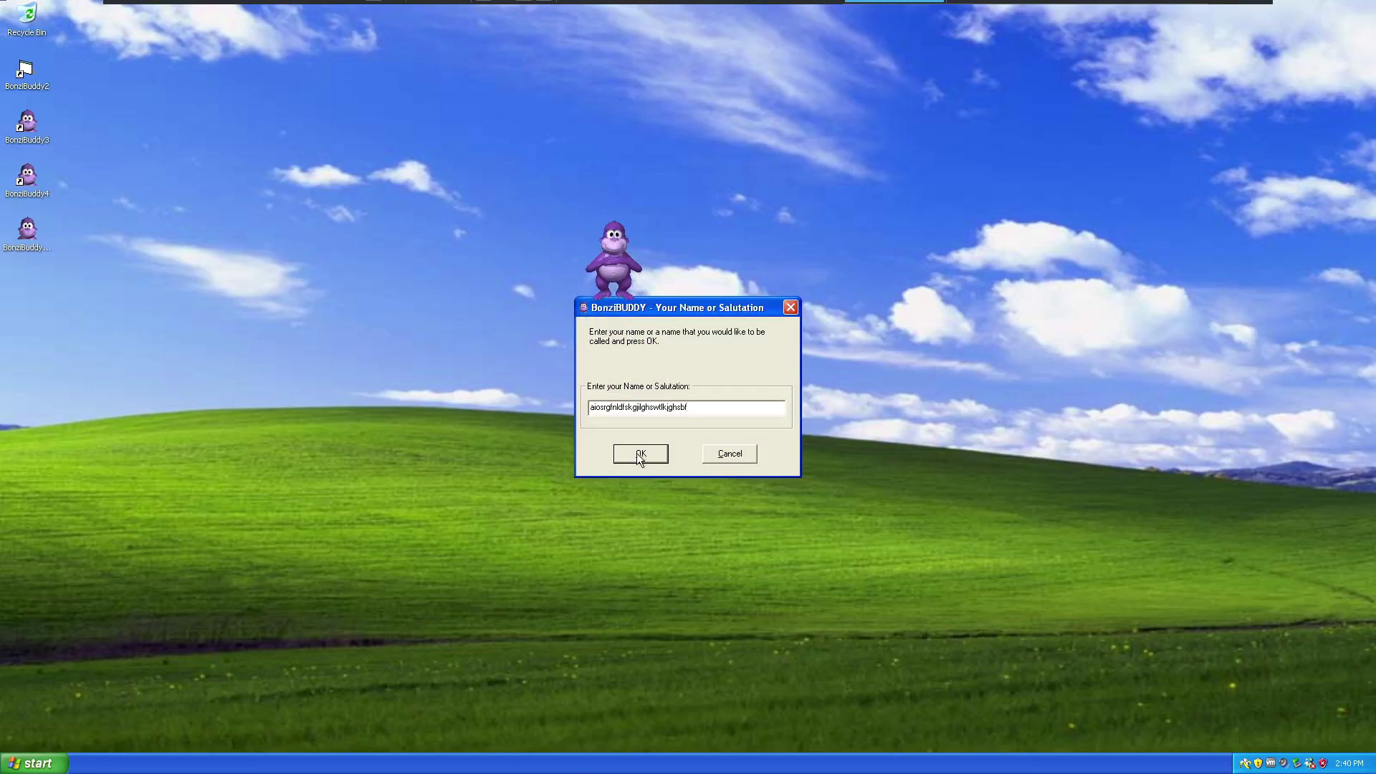
pyautogui.click(639, 454)
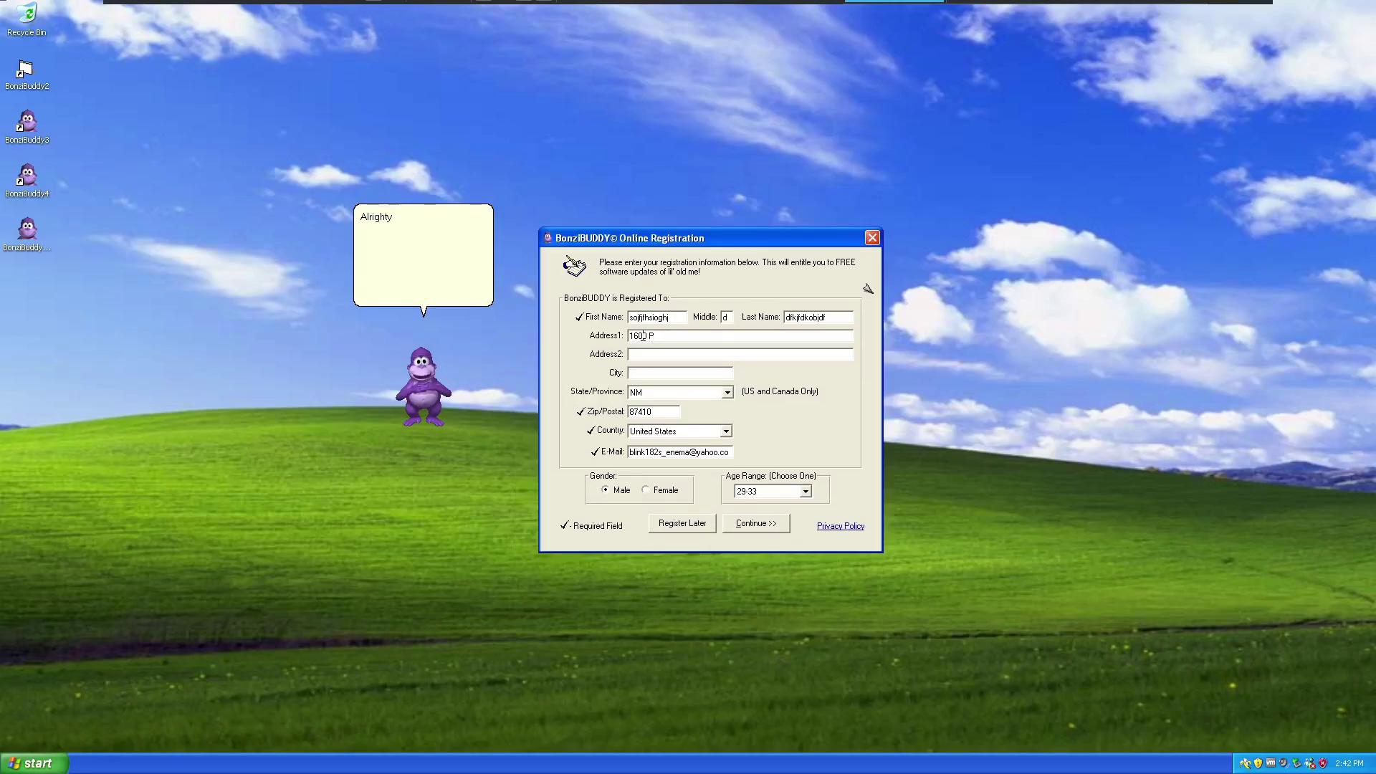
# Fill in the street address and city, and choose British Columbia as the province.
pyautogui.write('enn ave')
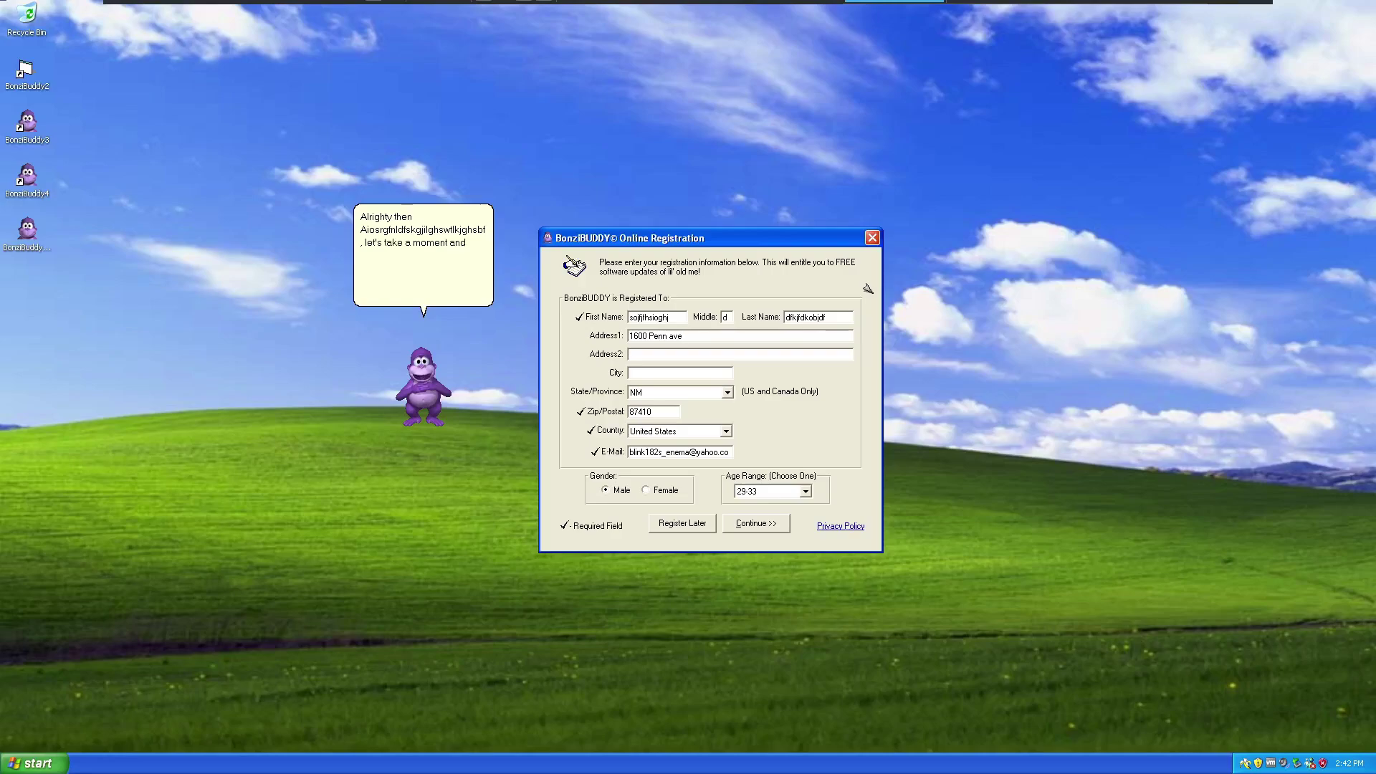
pyautogui.press('BackSpace')
pyautogui.press('BackSpace')
pyautogui.press('BackSpace')
pyautogui.write('Av')
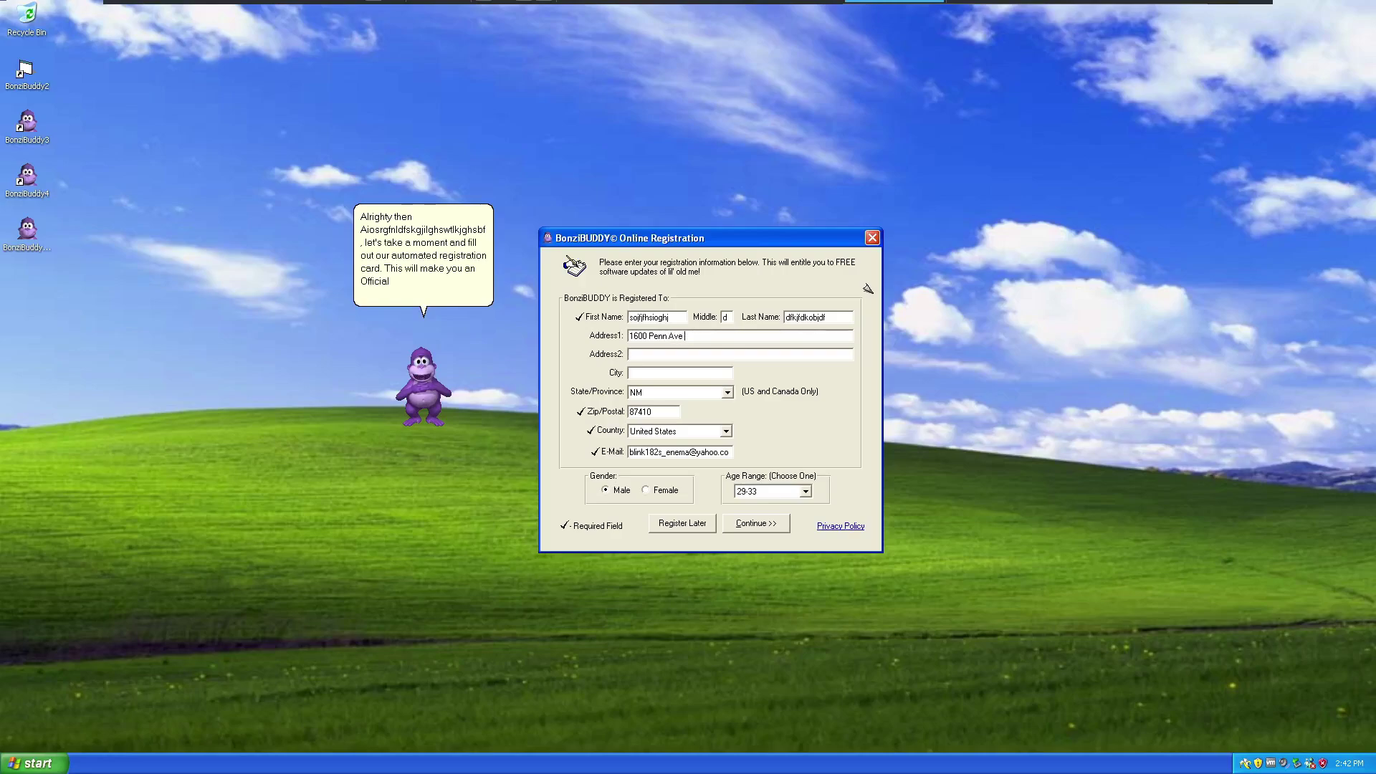
pyautogui.write('Washington')
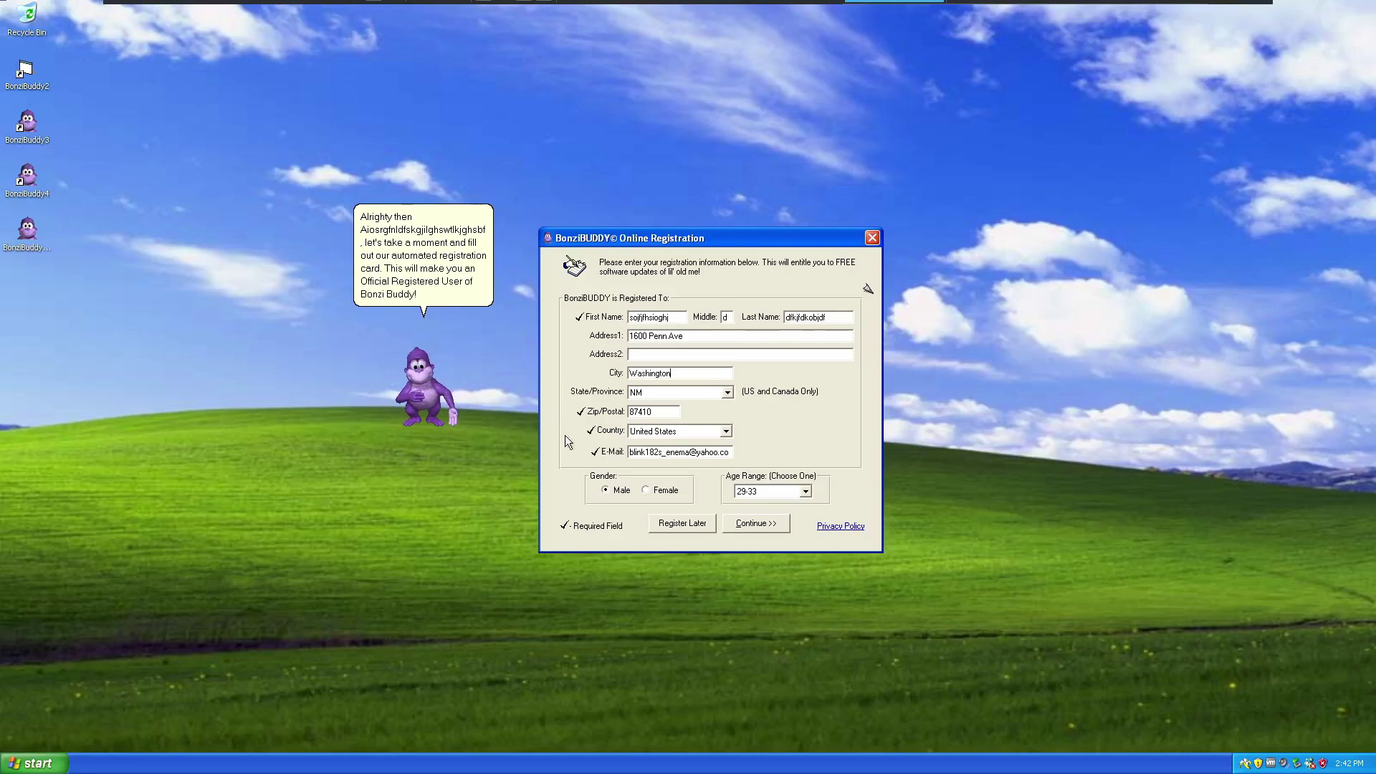
pyautogui.click(728, 392)
pyautogui.scroll(-6, 686, 429)
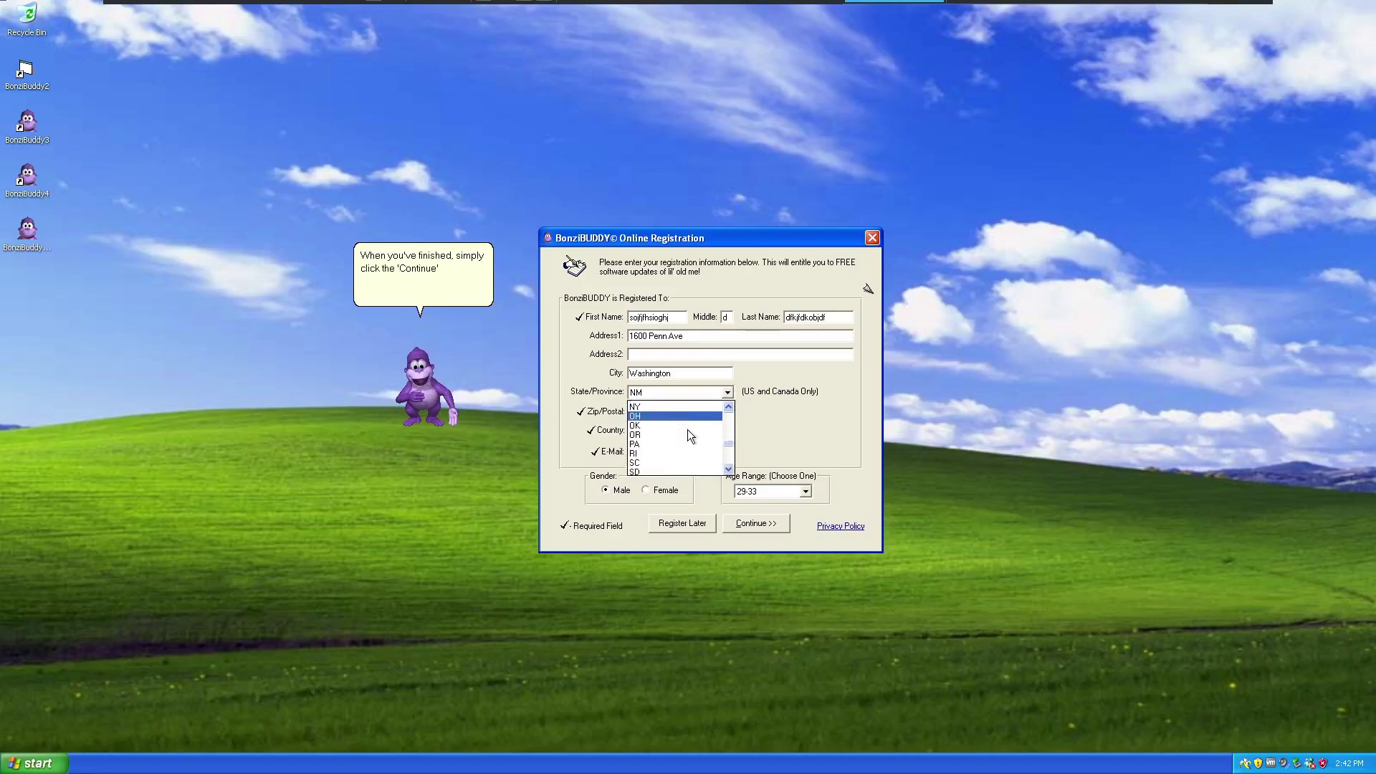
pyautogui.scroll(2, 694, 444)
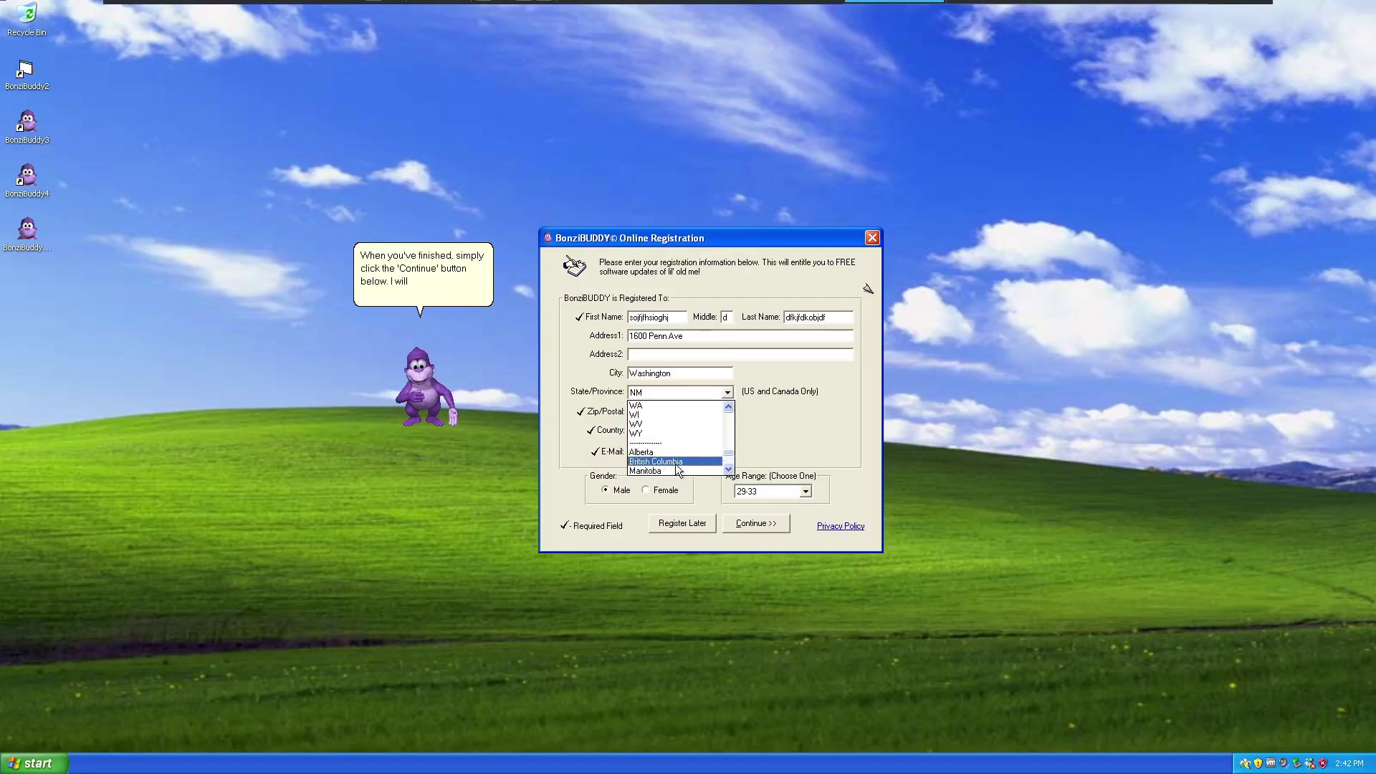
pyautogui.click(678, 463)
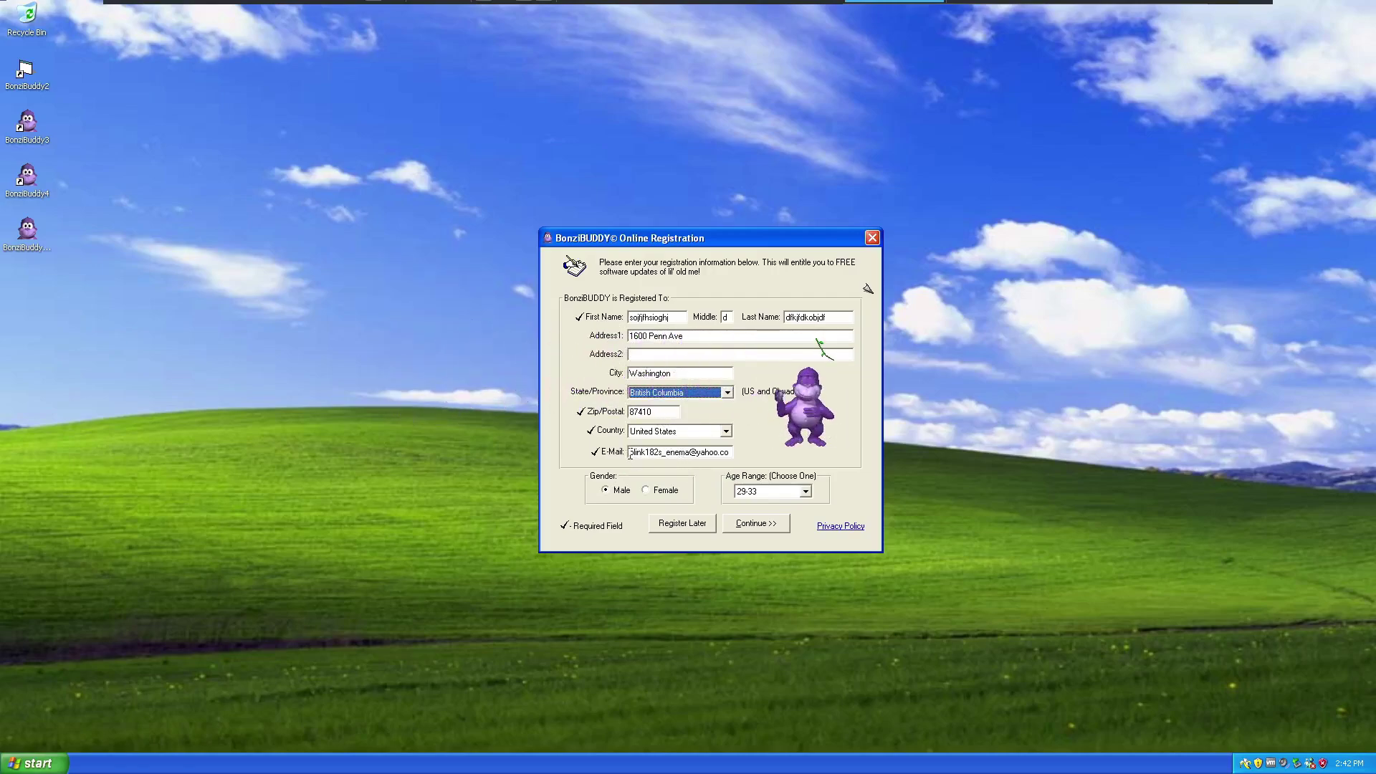
# Replace the contents of the E-Mail field with a new e-mail address.
pyautogui.moveTo(628, 453); pyautogui.dragTo(847, 474)
pyautogui.press('BackSpace')
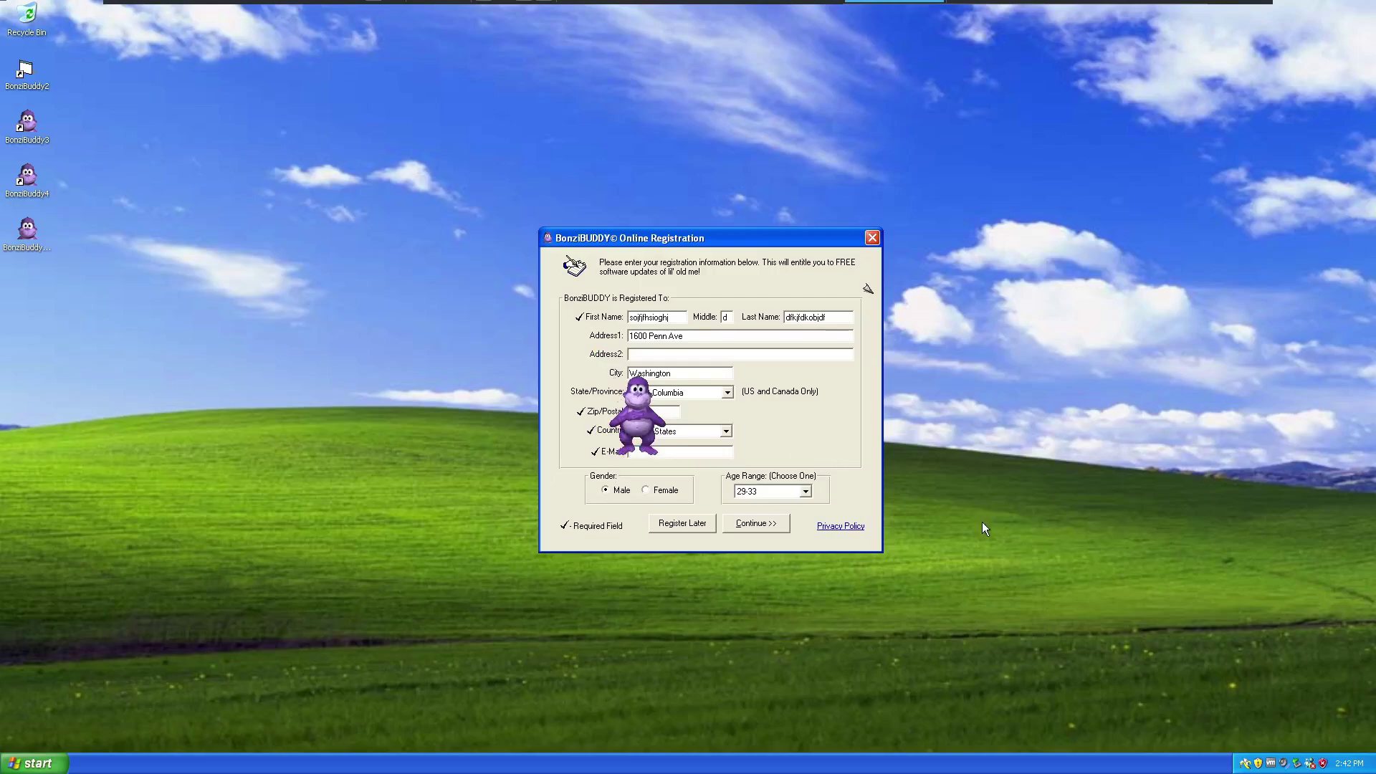
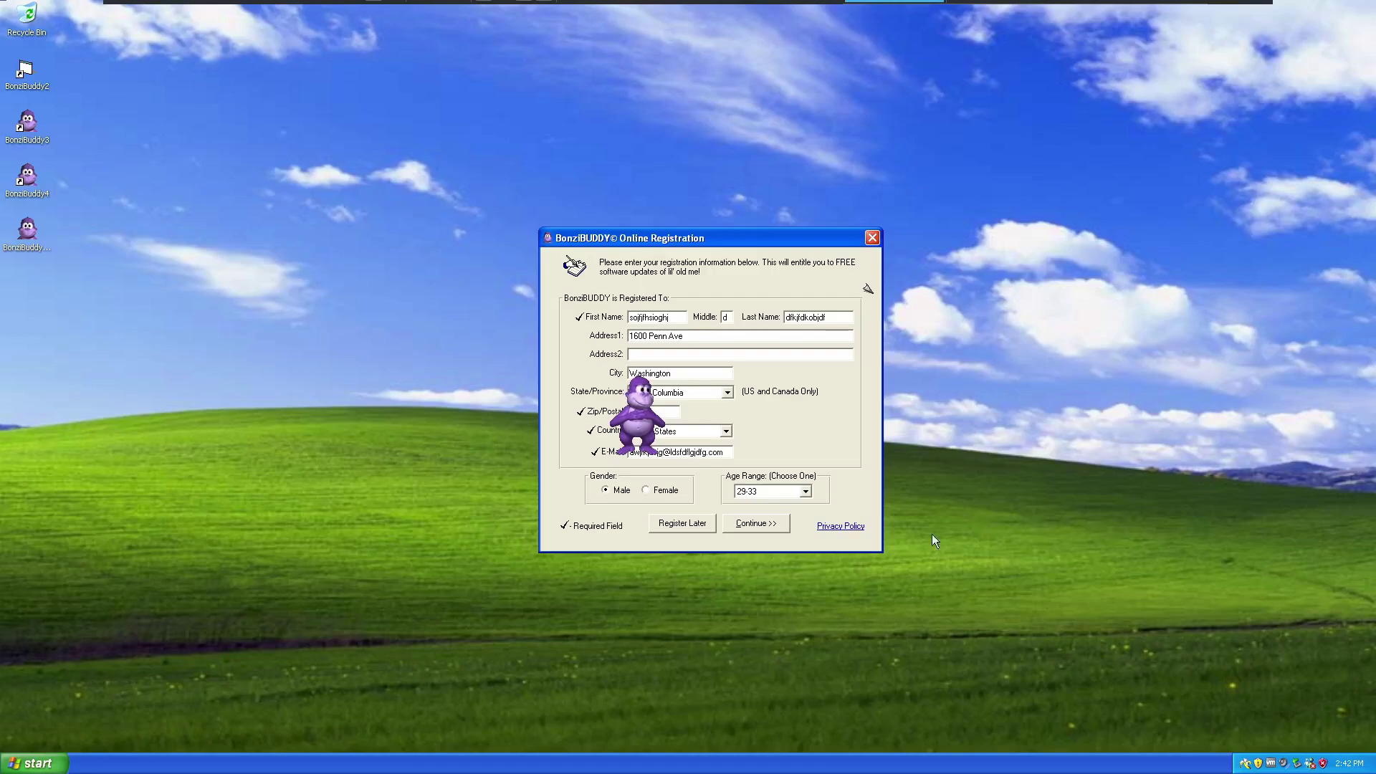
pyautogui.click(804, 491)
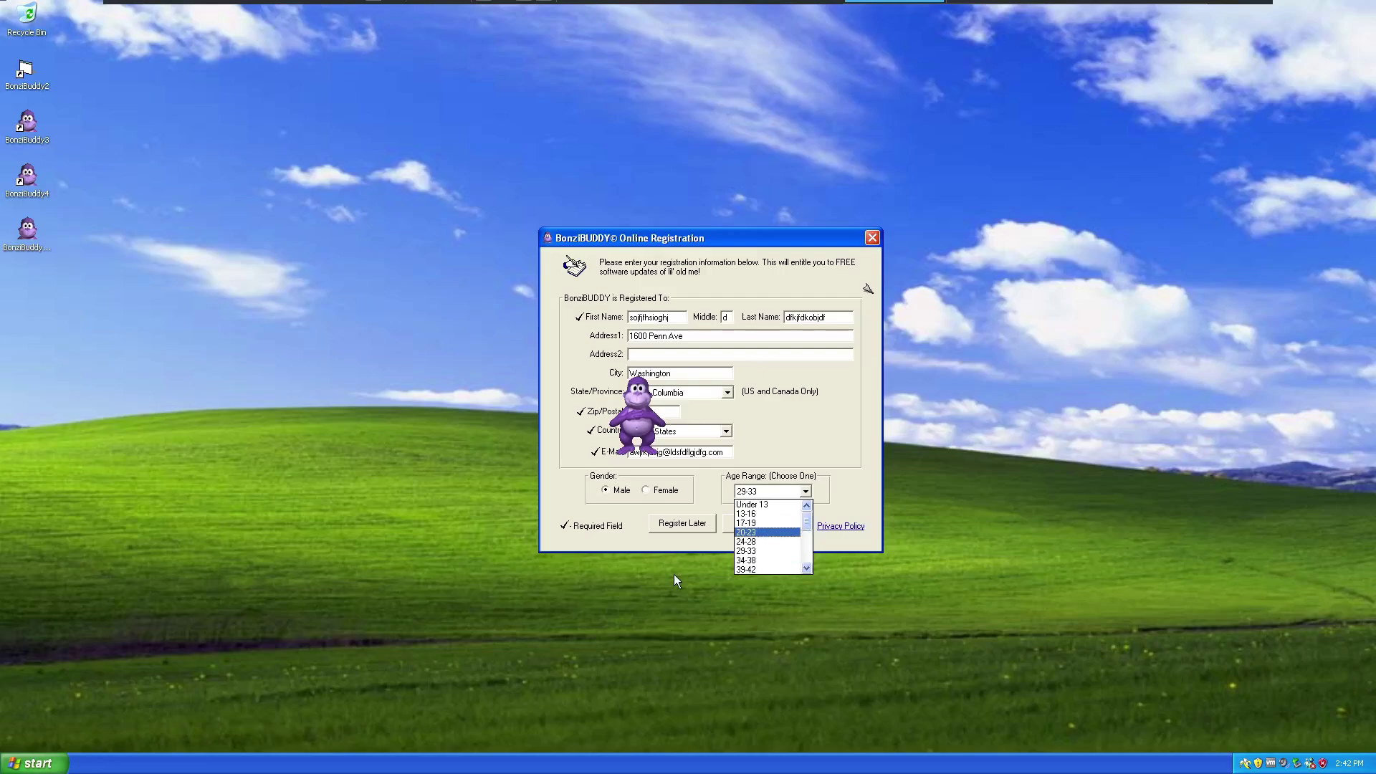
# Set Age Range to Under 13, try the Privacy Policy link, then close the failed page.
pyautogui.click(764, 504)
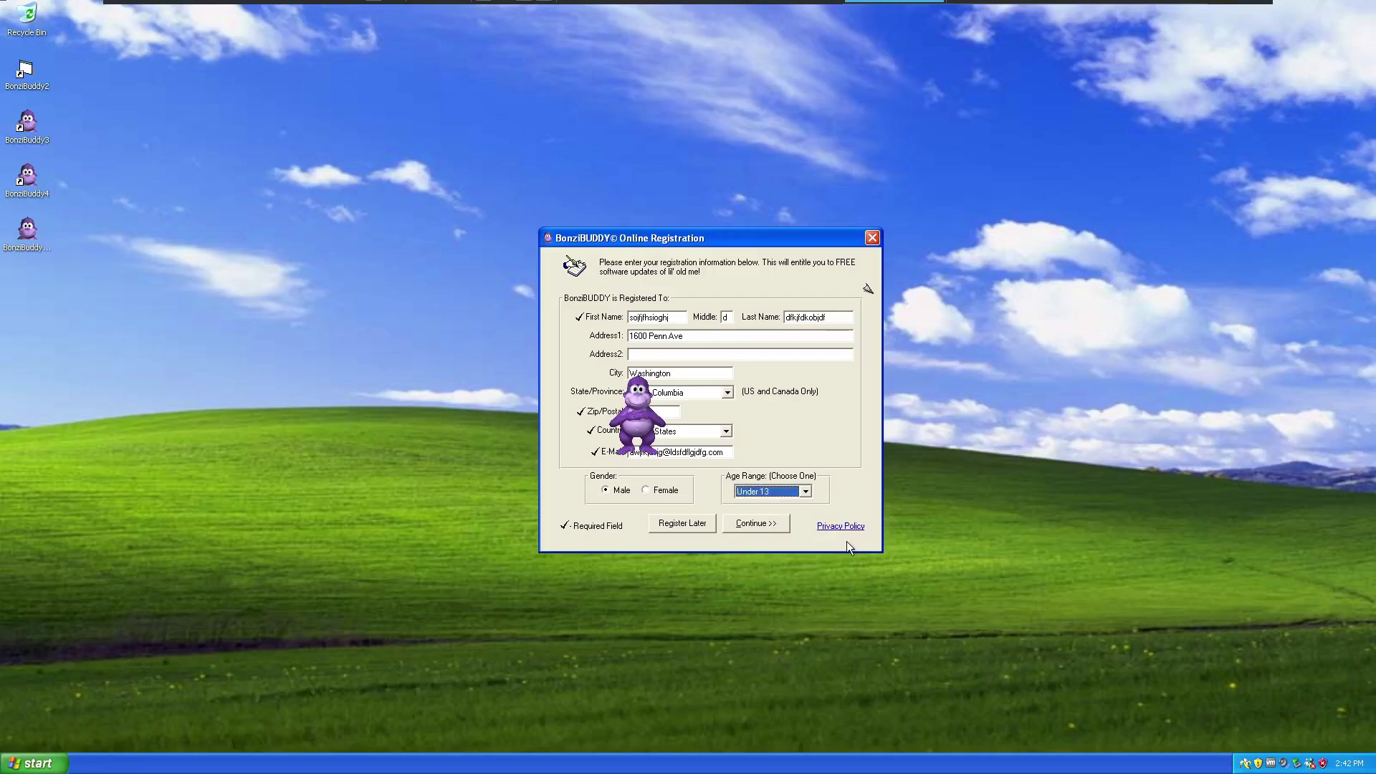
pyautogui.click(842, 527)
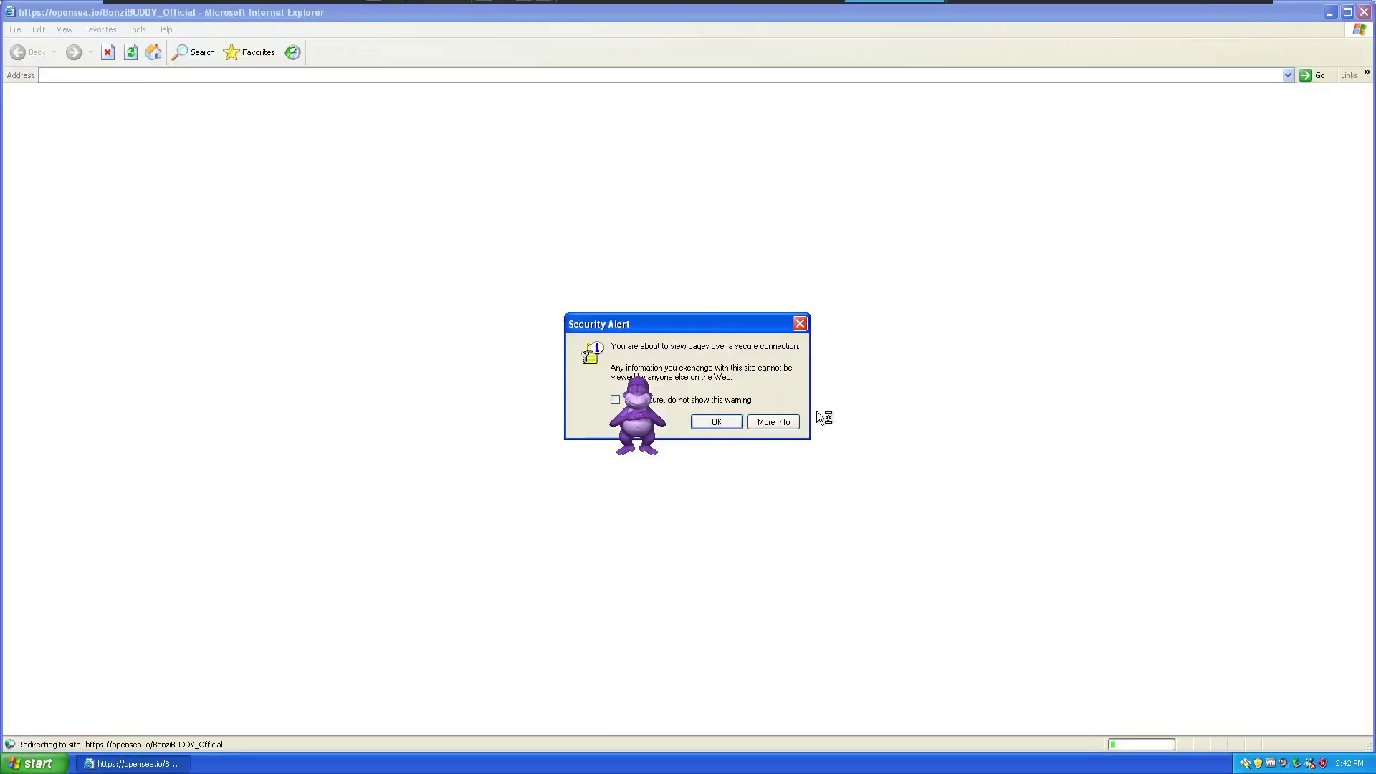
pyautogui.click(713, 423)
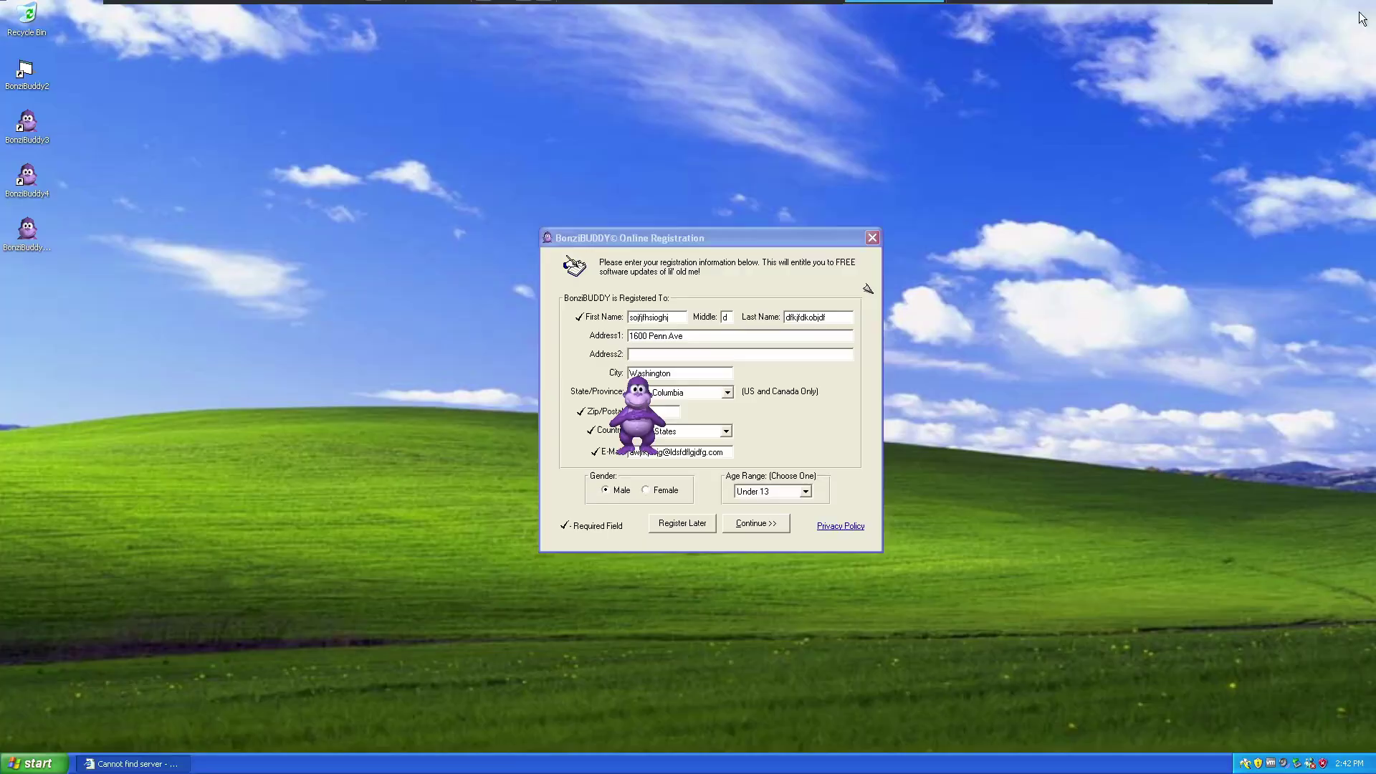
pyautogui.click(1364, 12)
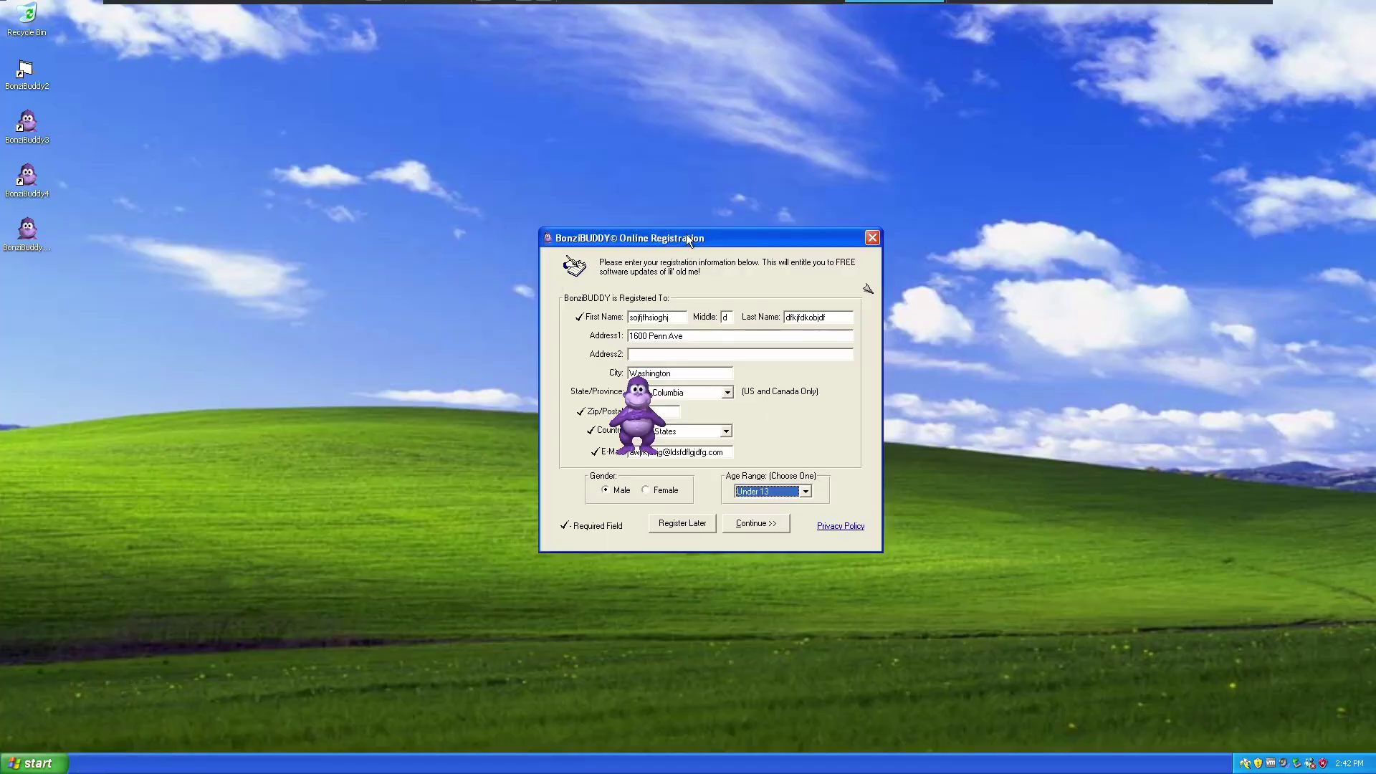
# Continue to the areas of interest page and tick Games and Food & Wine.
pyautogui.moveTo(686, 238); pyautogui.dragTo(870, 203)
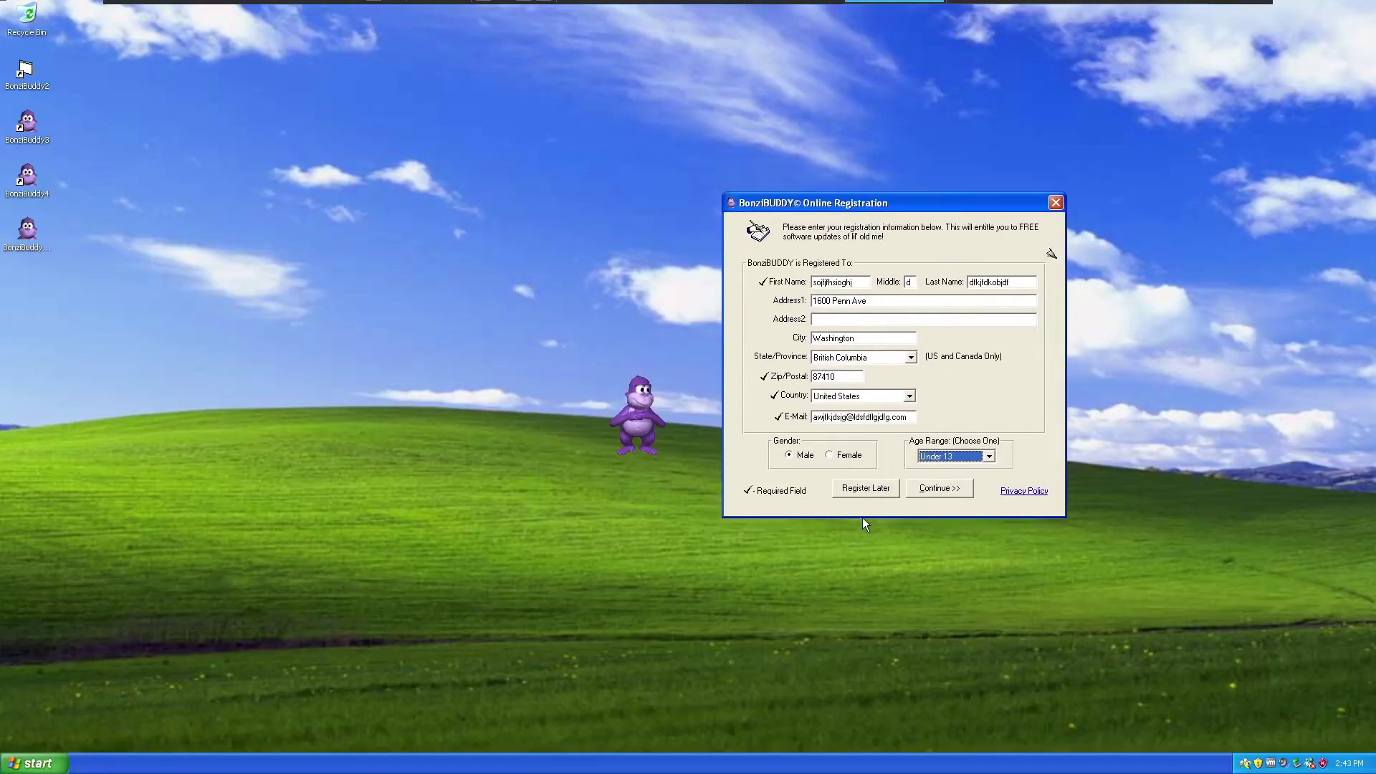
pyautogui.click(917, 490)
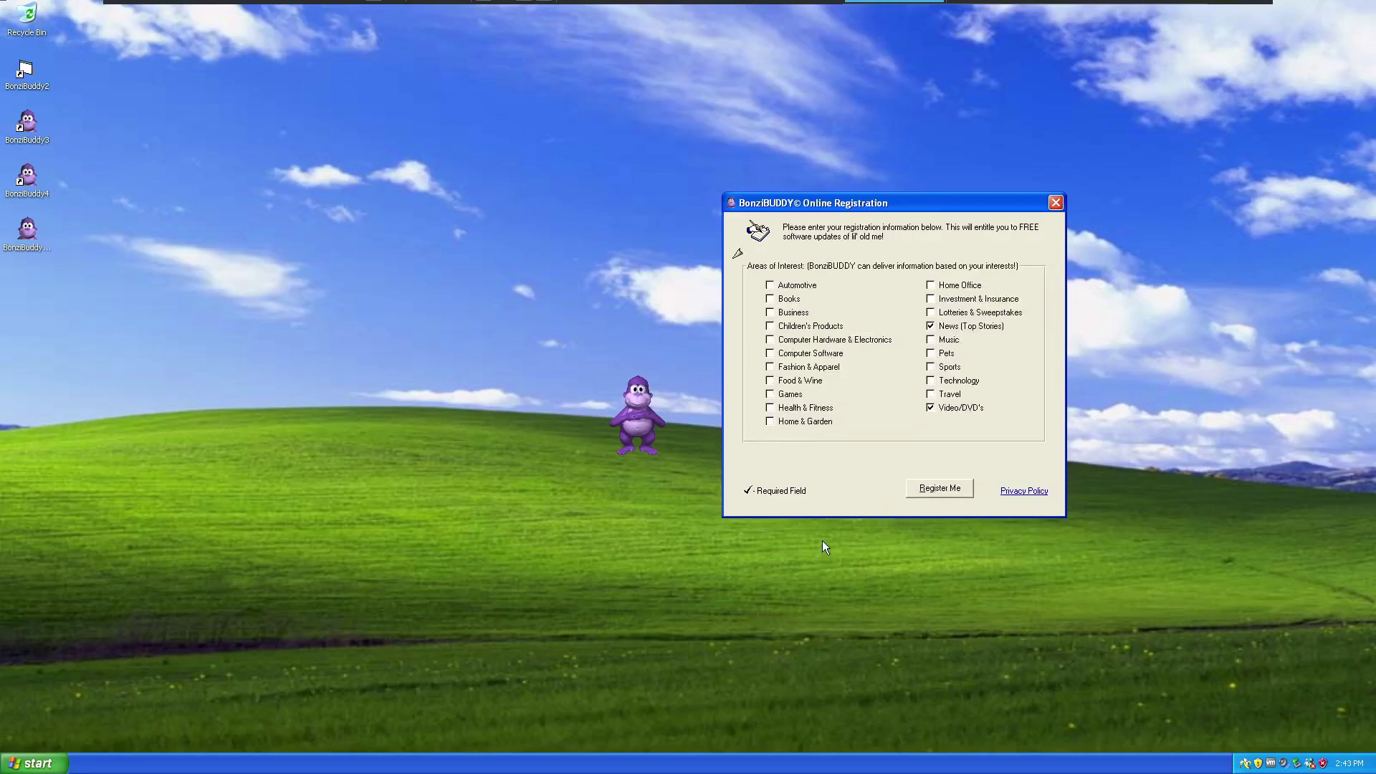
pyautogui.click(773, 395)
pyautogui.click(772, 381)
pyautogui.moveTo(768, 428); pyautogui.dragTo(767, 446)
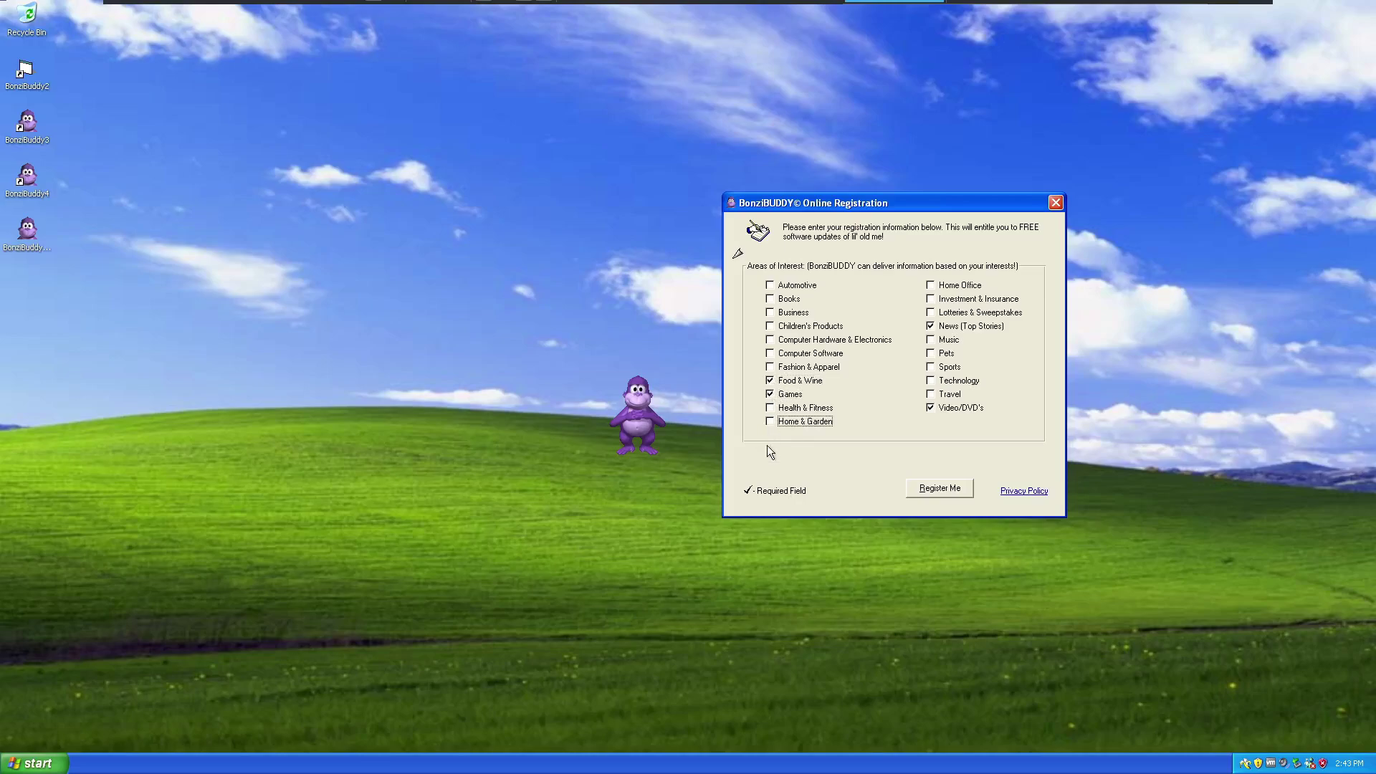
# Submit with Register Me, dismiss the under-13 notice, and move the run-time error '339' aside.
pyautogui.click(943, 496)
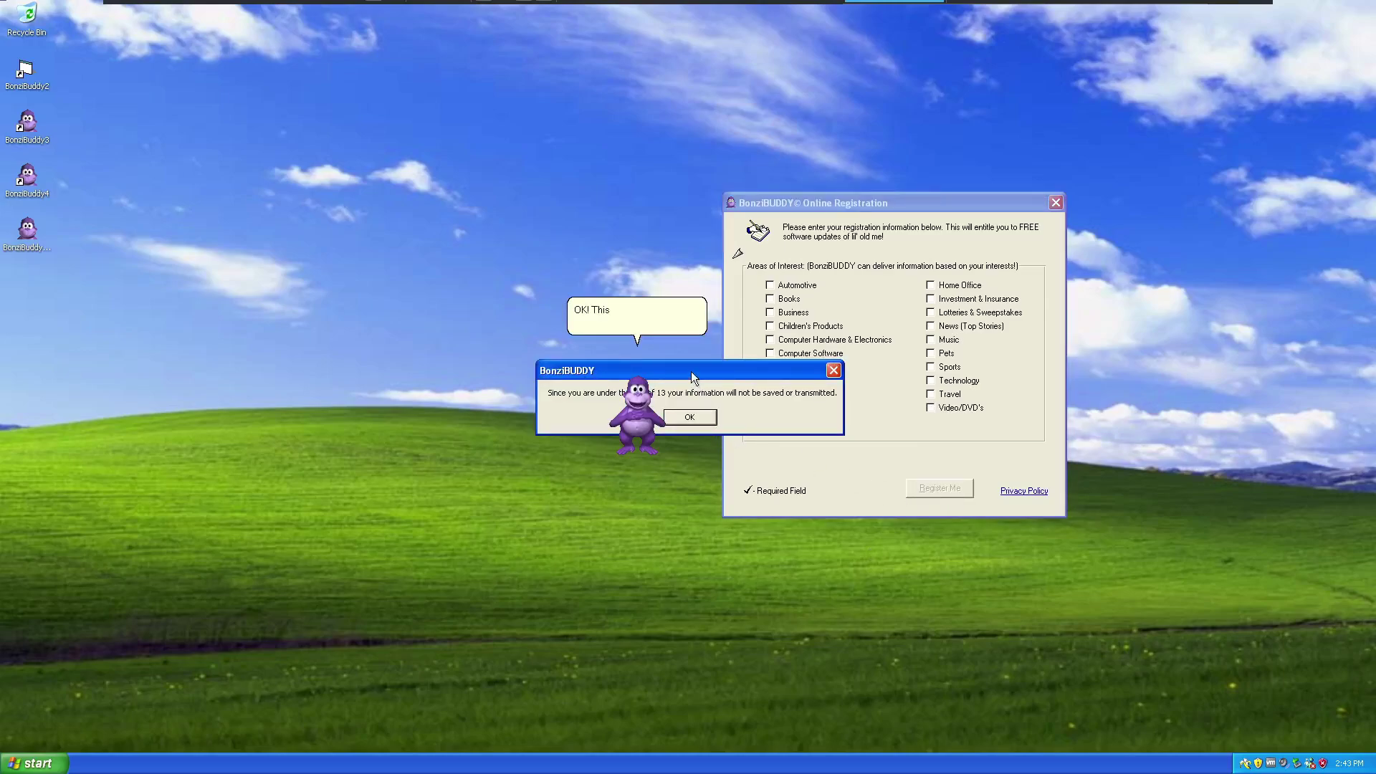
pyautogui.moveTo(691, 371); pyautogui.dragTo(830, 397)
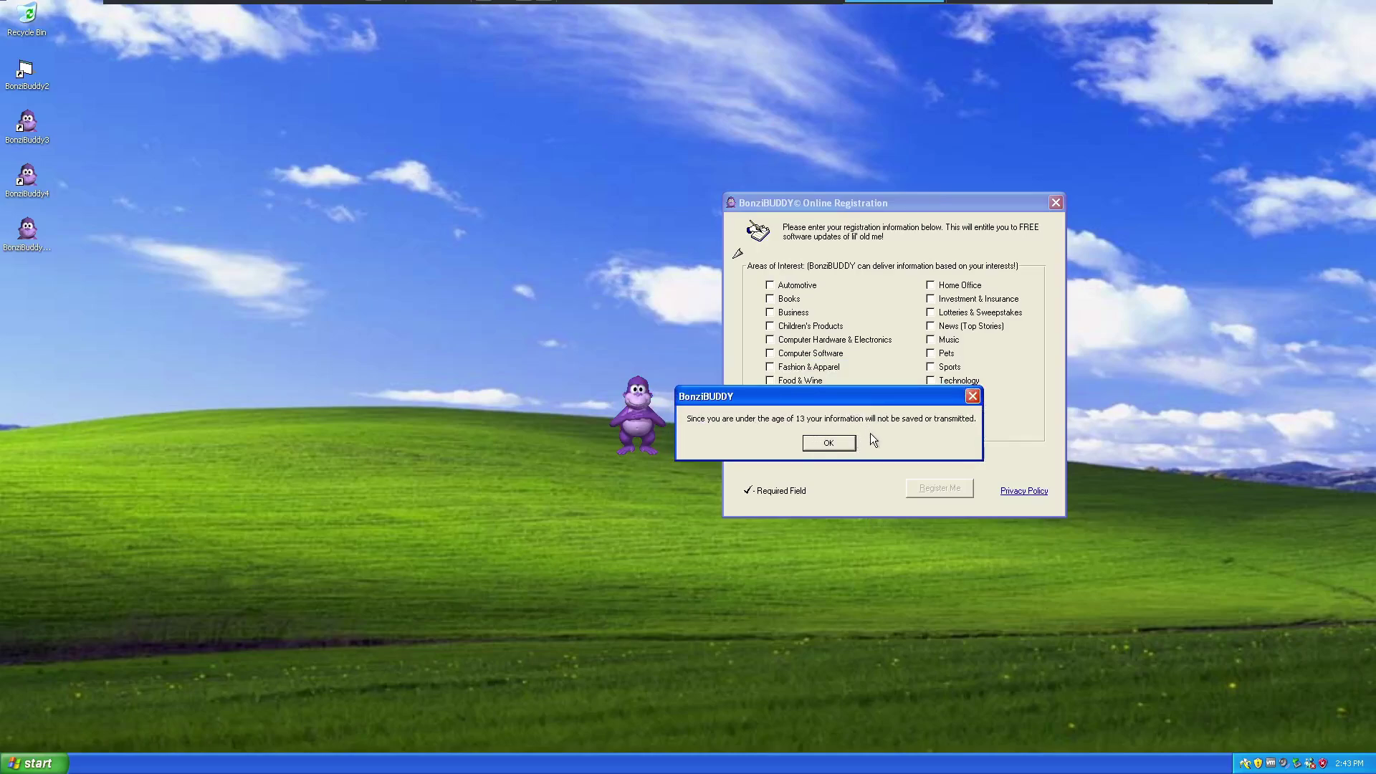
pyautogui.click(831, 444)
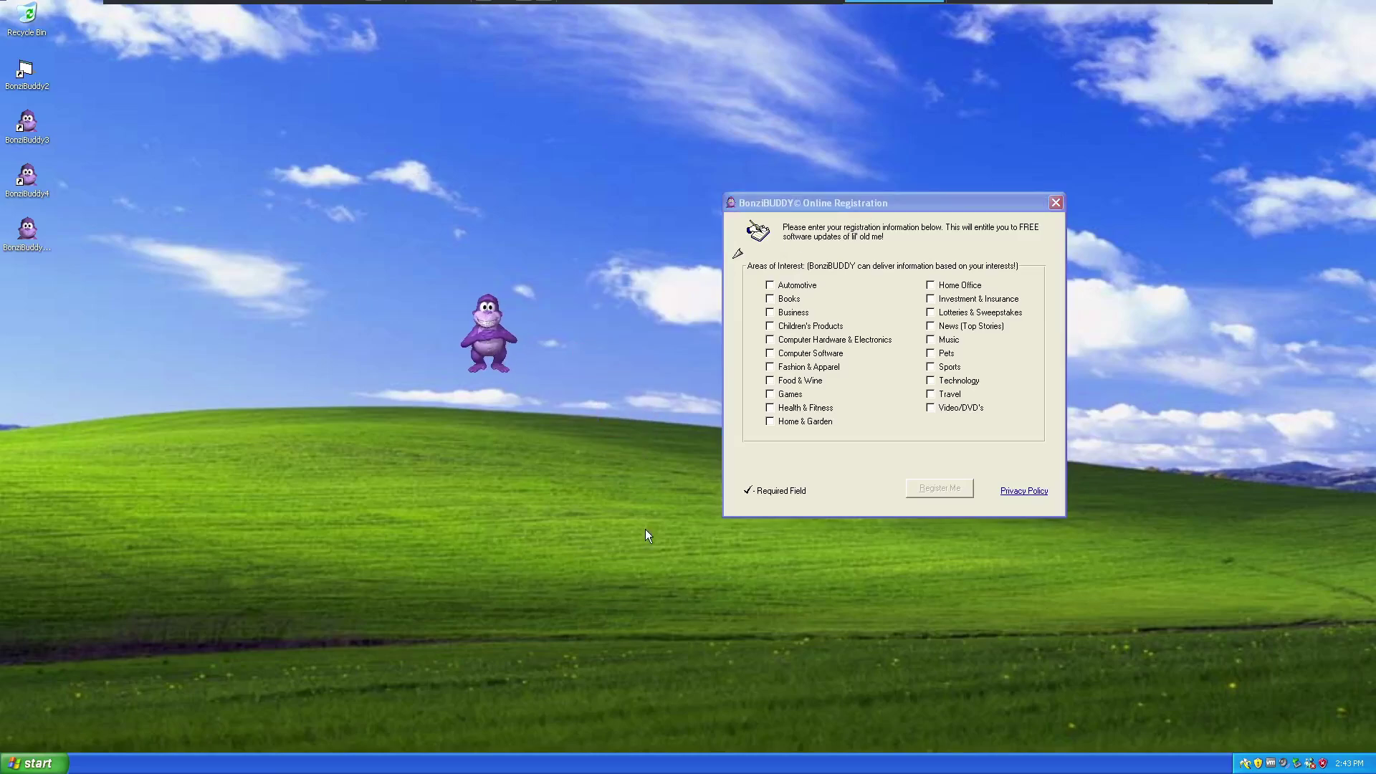
pyautogui.moveTo(701, 348); pyautogui.dragTo(385, 277)
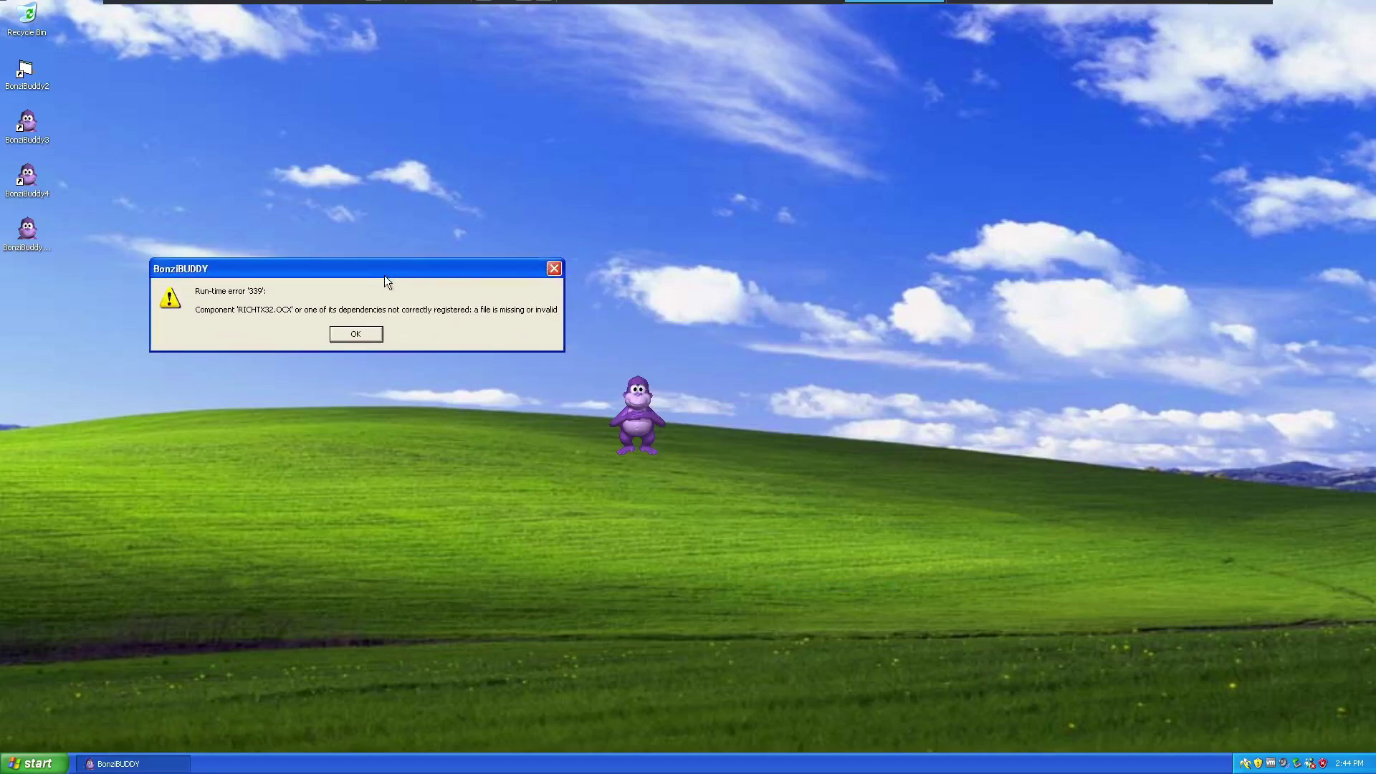
# Clear the run-time error, relaunch BonziBuddy4 from the desktop, and have Bonzi tell an amazing fact.
pyautogui.click(364, 337)
pyautogui.doubleClick(22, 181)
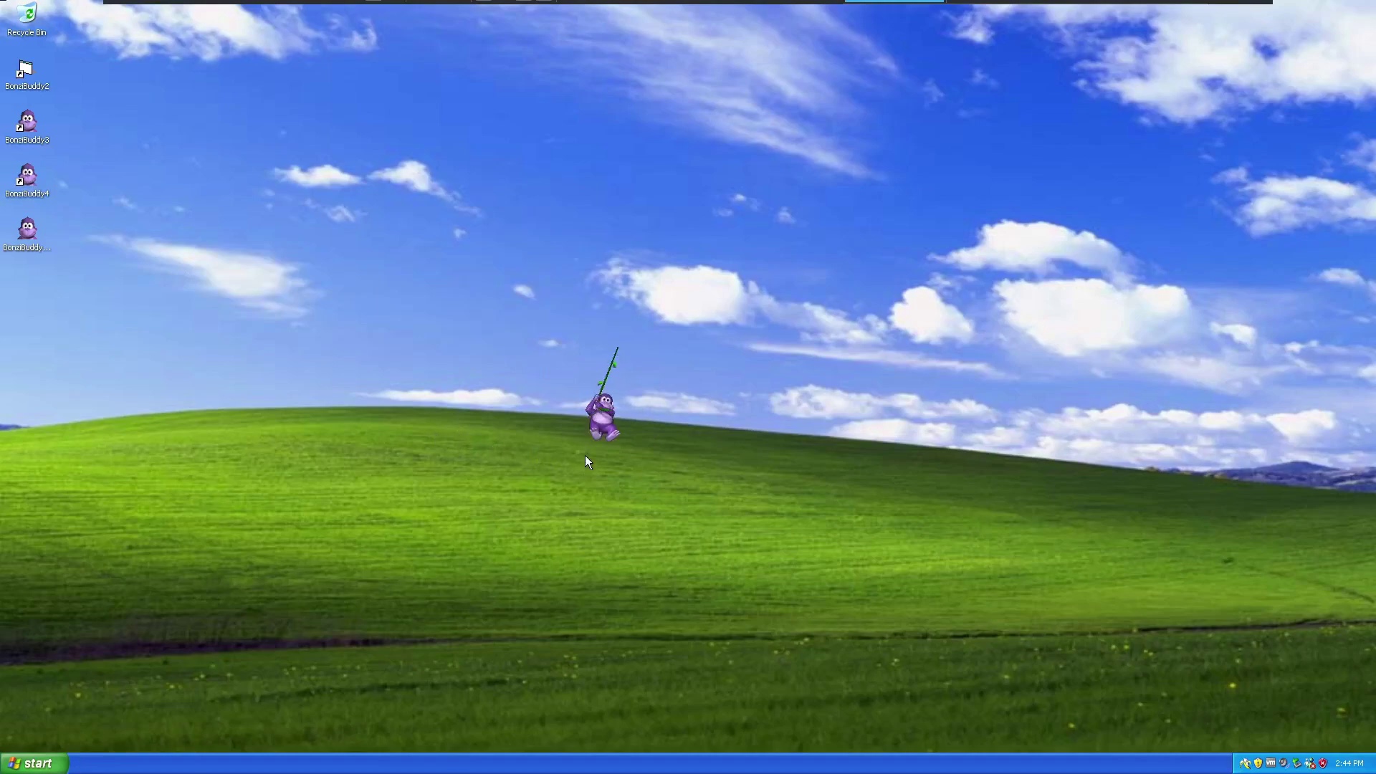
pyautogui.rightClick(638, 417)
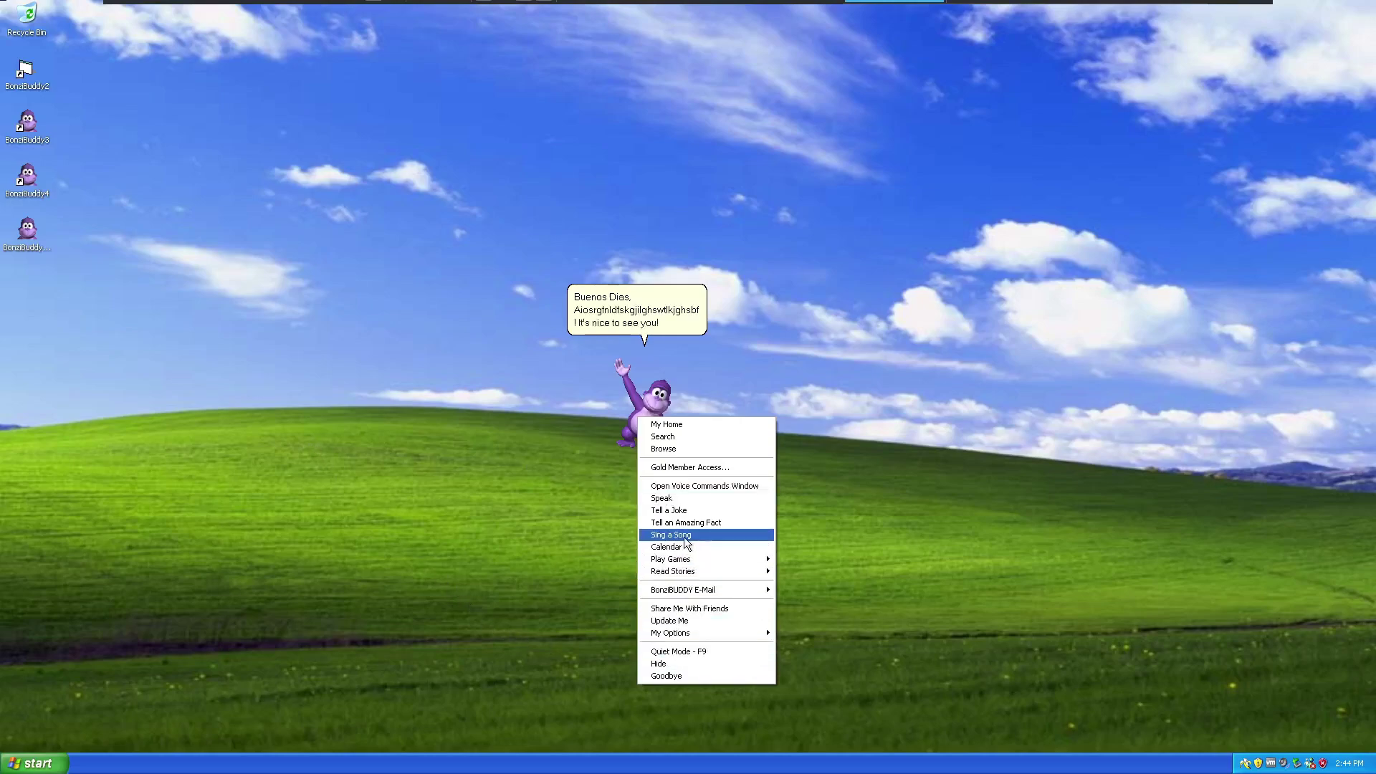
pyautogui.click(717, 524)
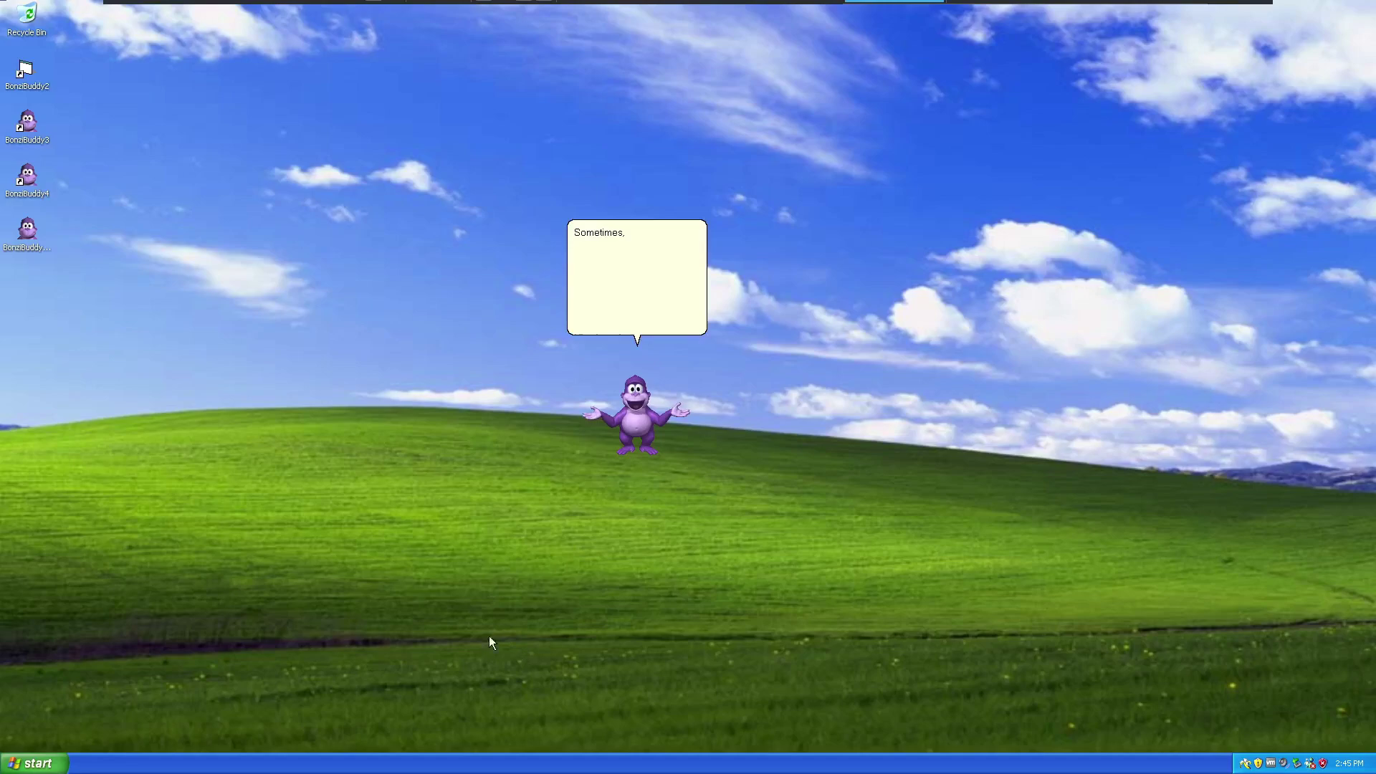
# Move the Voice Commands window up and right, and close the Found New Hardware balloon.
pyautogui.moveTo(785, 253); pyautogui.dragTo(893, 211)
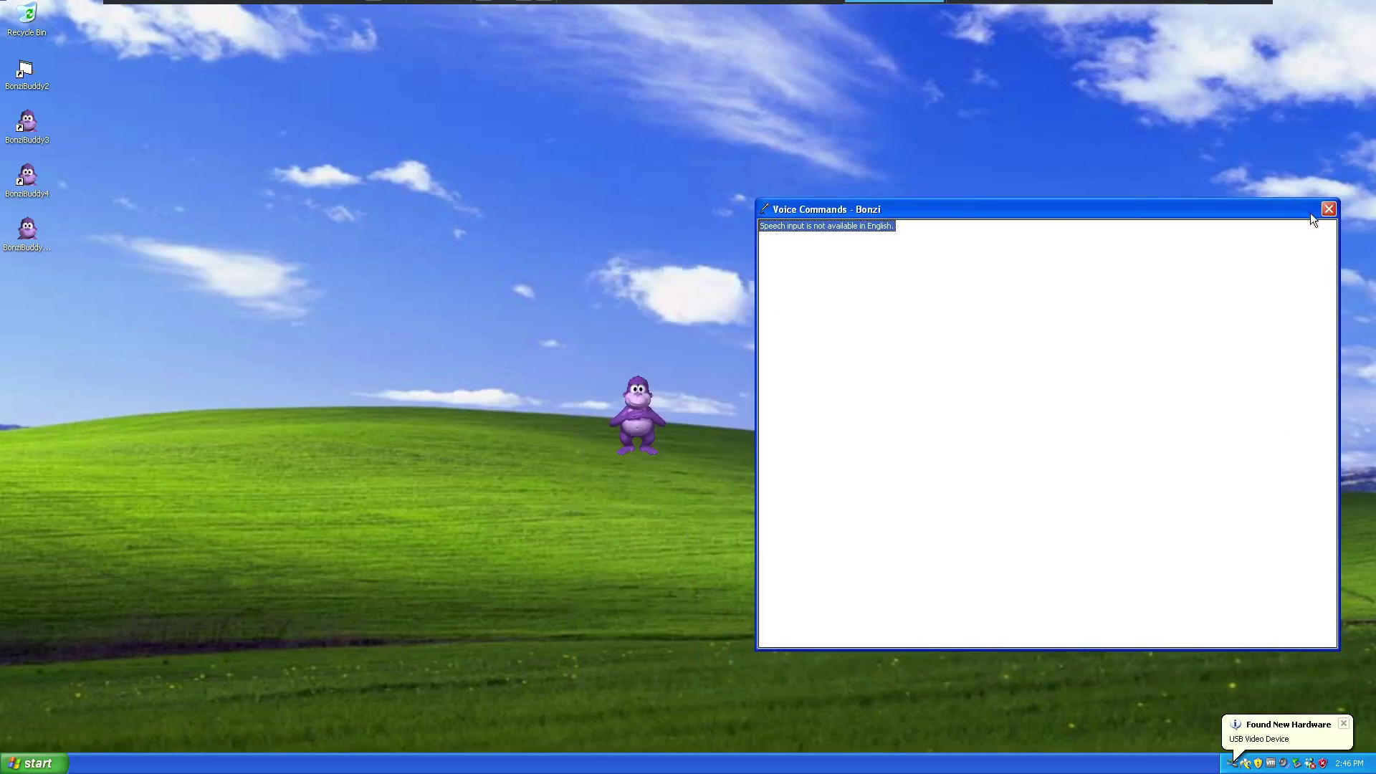
pyautogui.click(1343, 725)
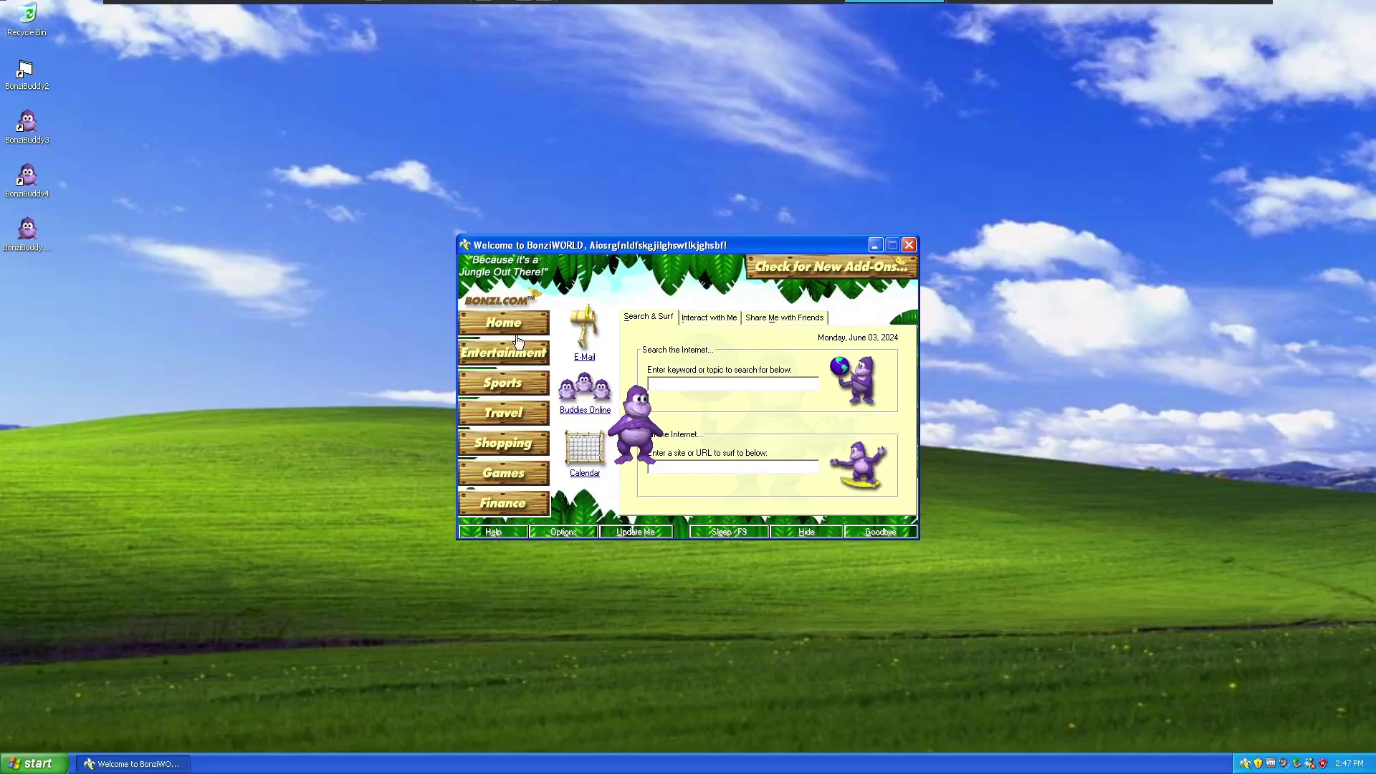
# Follow BonziWORLD's Home link, accept the Security Alerts, and close the first browser window.
pyautogui.click(510, 372)
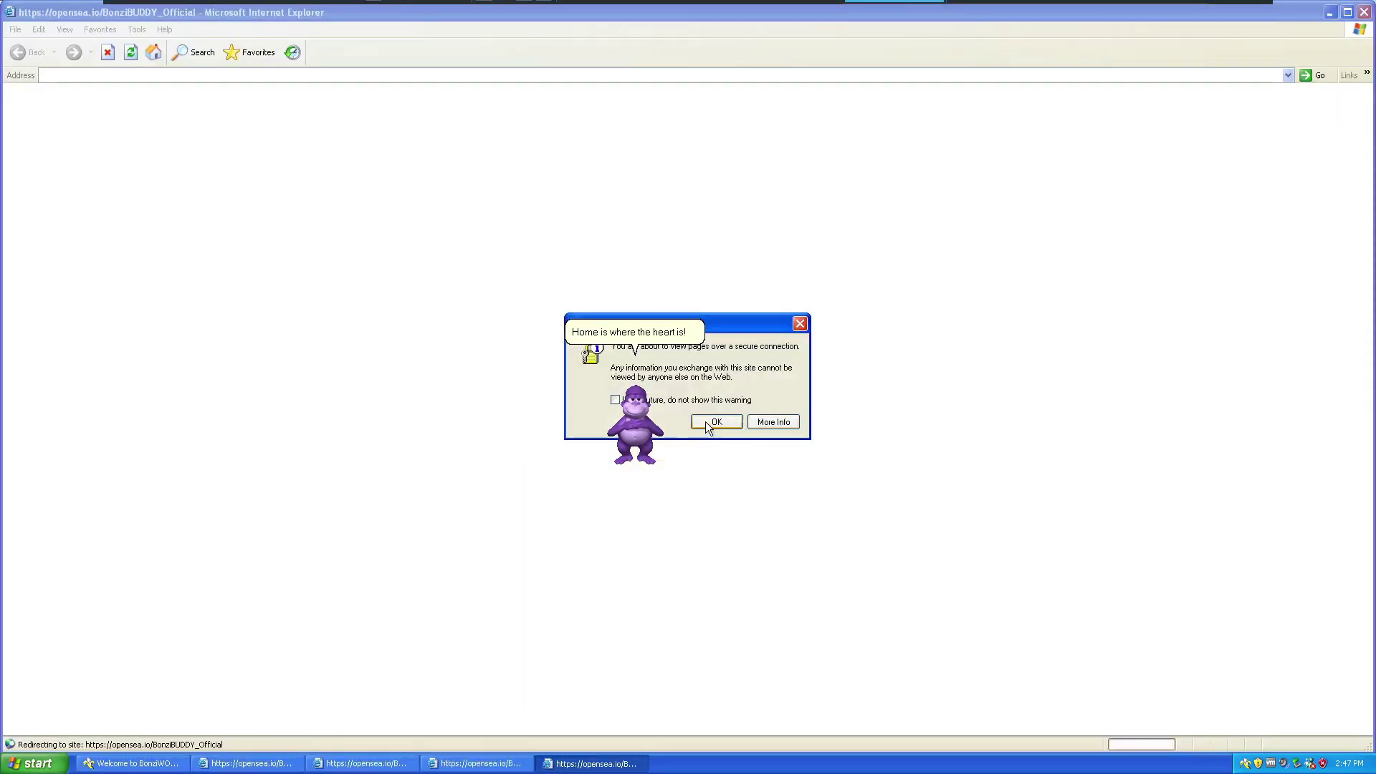
pyautogui.click(707, 423)
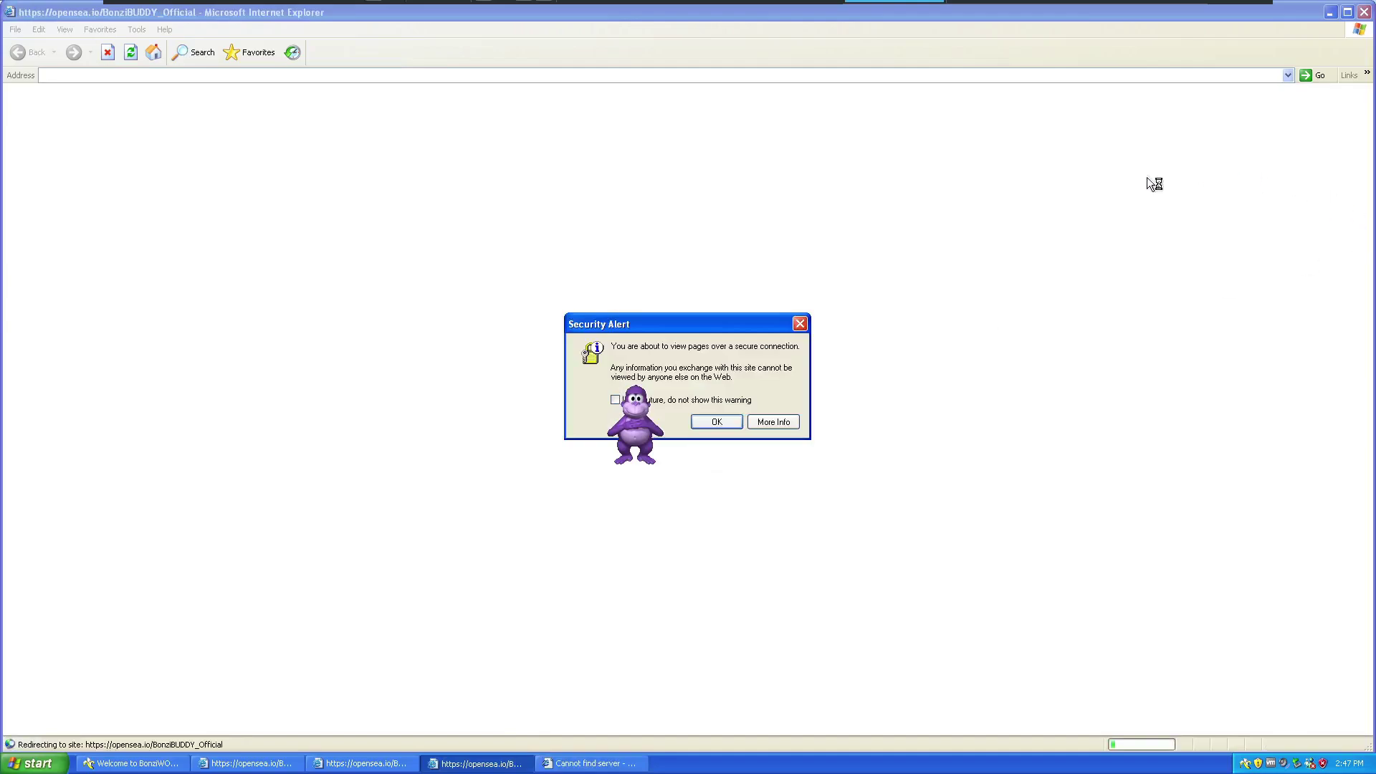
pyautogui.click(666, 400)
pyautogui.click(717, 422)
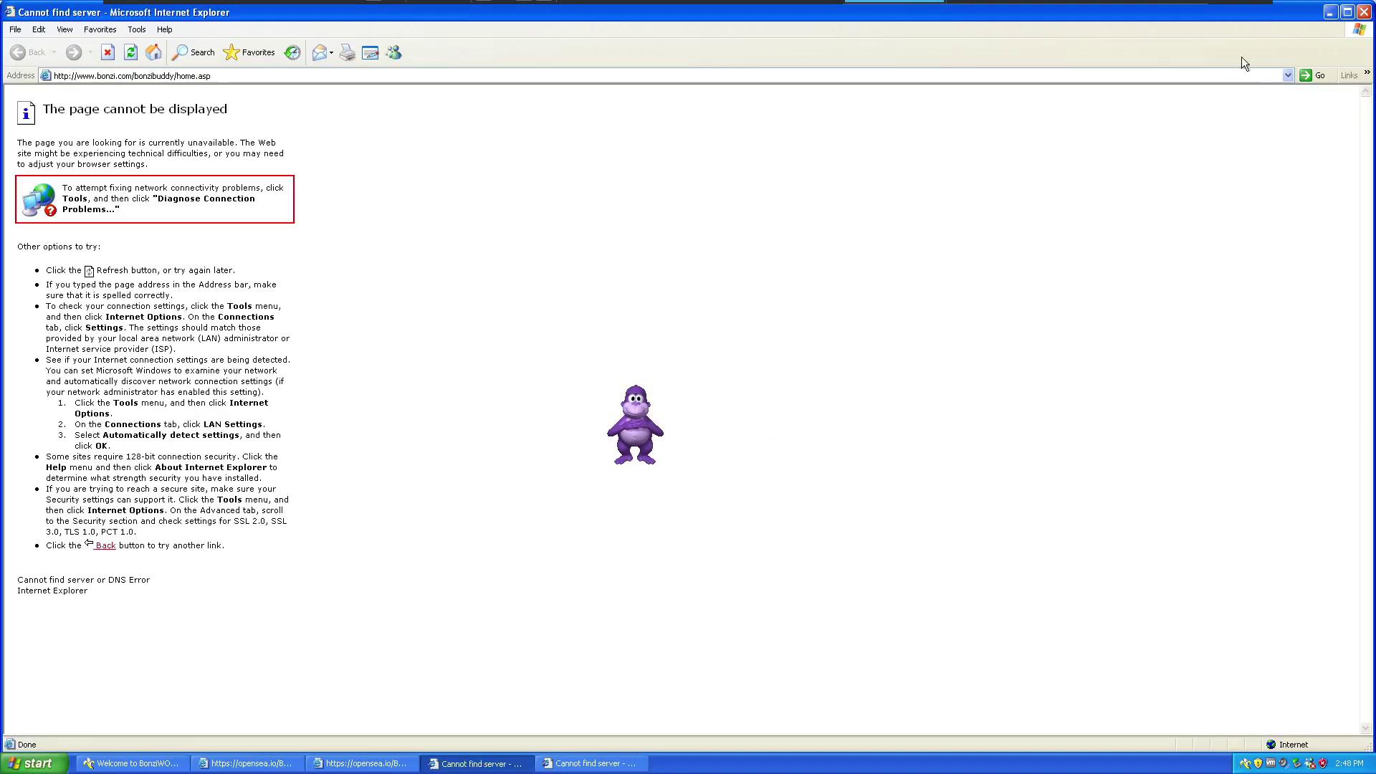
pyautogui.click(1365, 12)
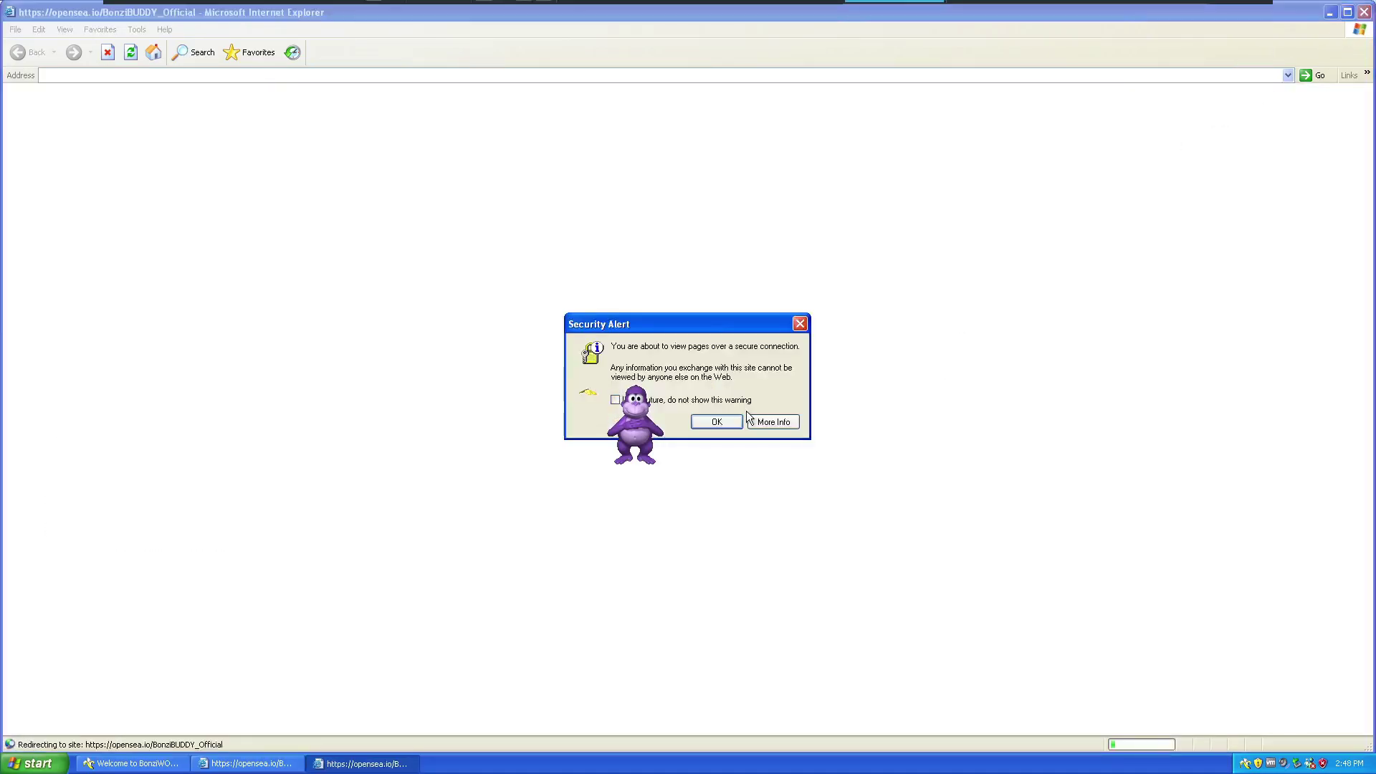
# Close the security More Info help, cancel the remaining alerts, close every IE window, then close BonziWORLD.
pyautogui.click(772, 423)
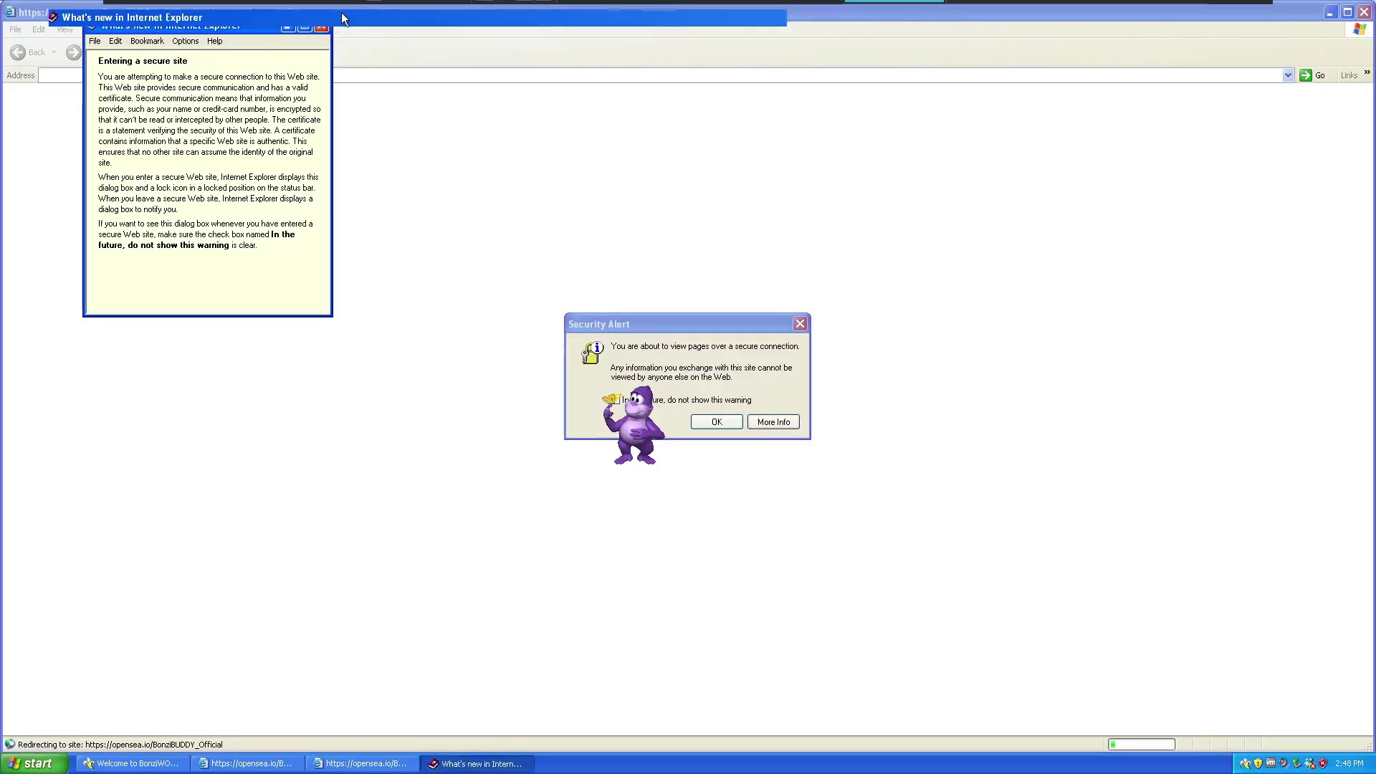
pyautogui.click(305, 26)
pyautogui.click(1367, 8)
pyautogui.press('Escape')
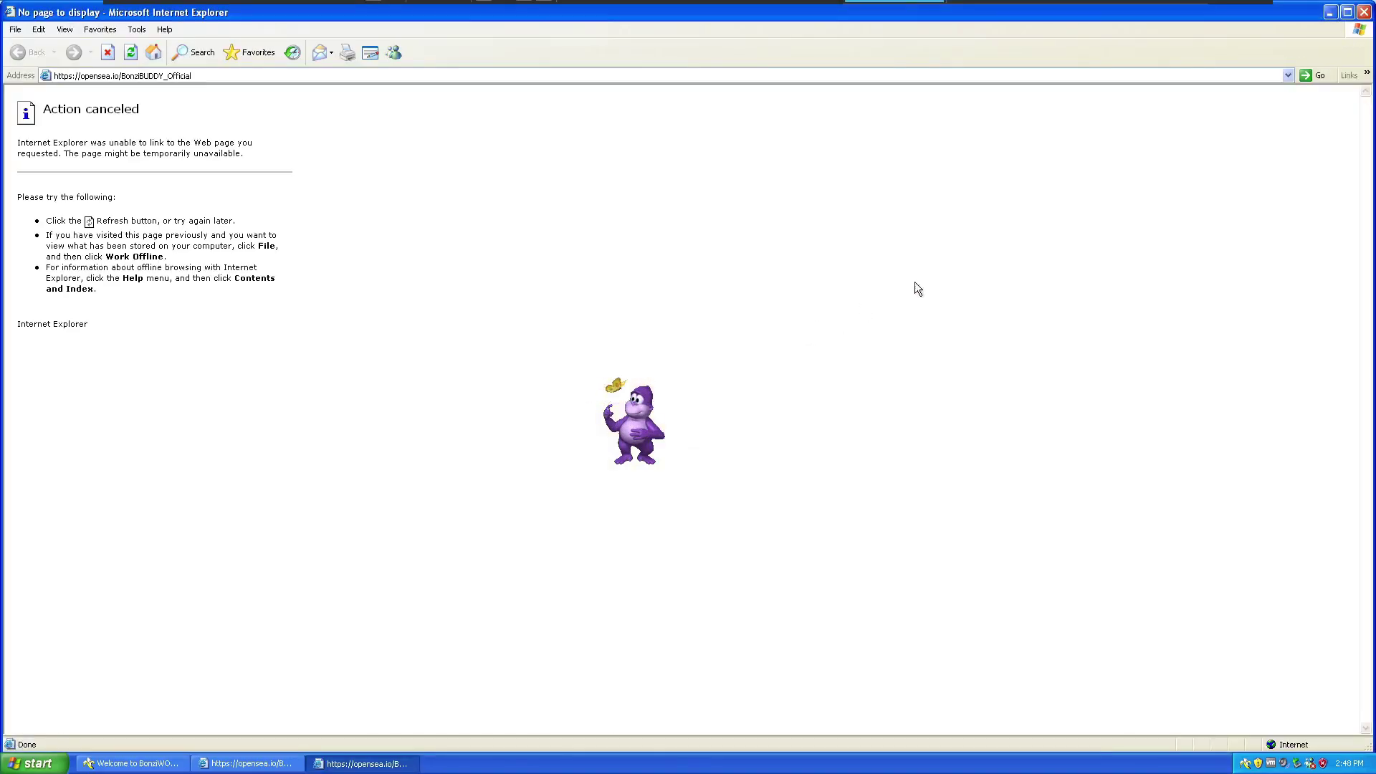
pyautogui.click(1368, 9)
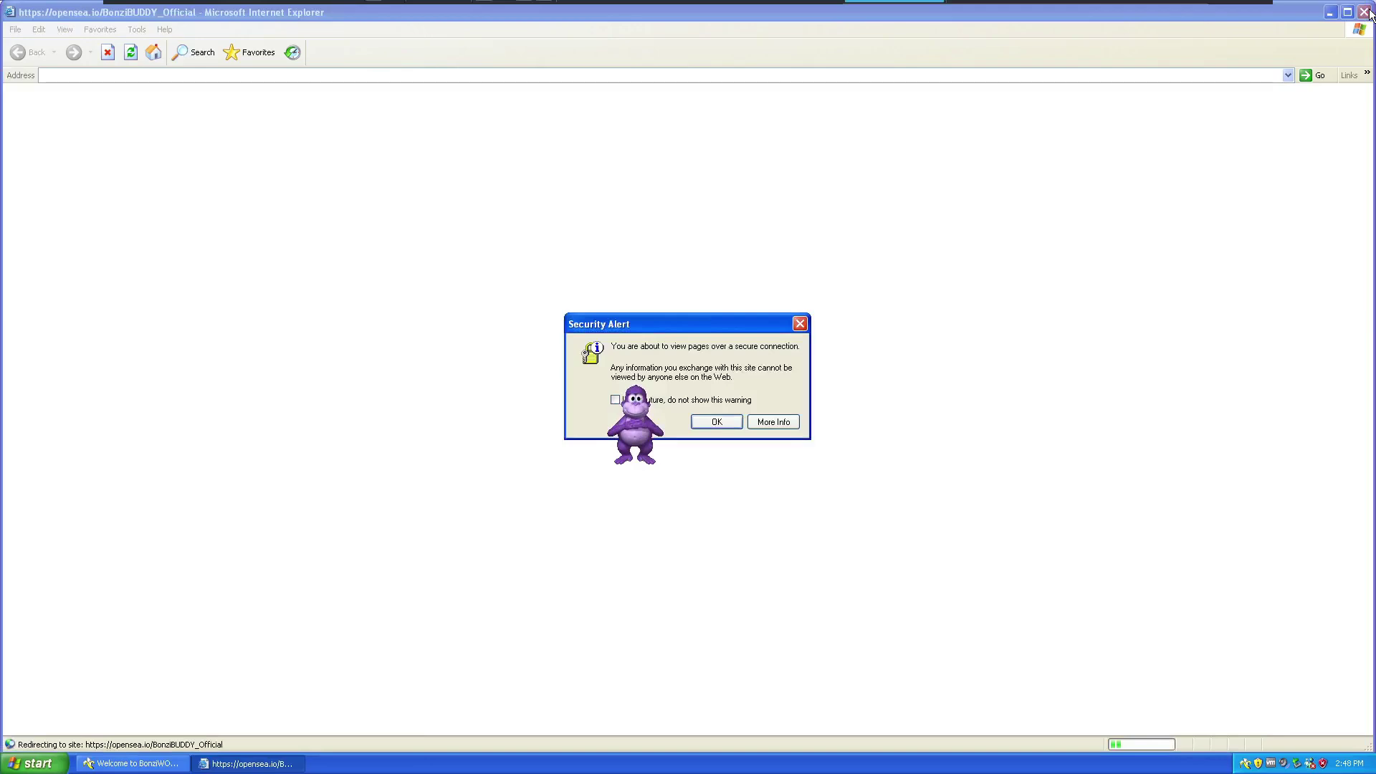
pyautogui.click(729, 421)
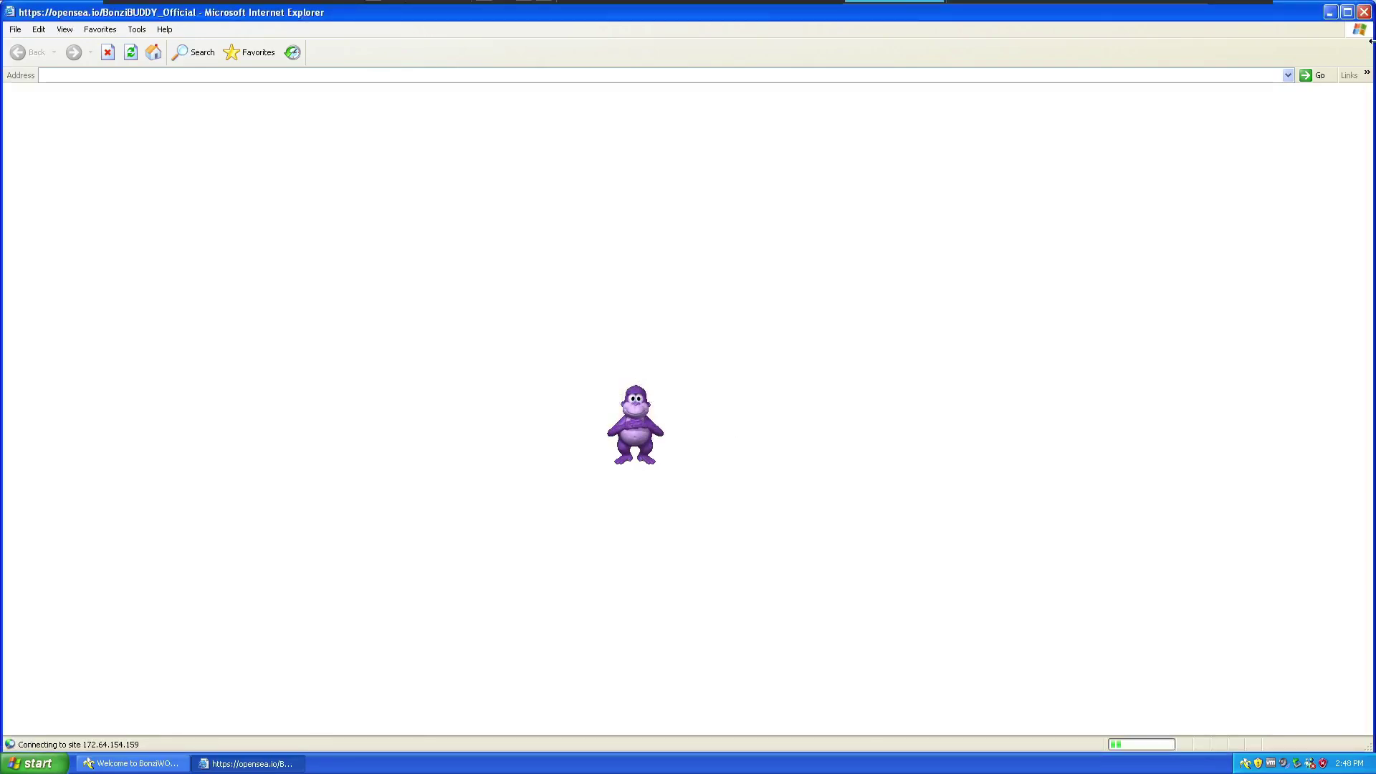
pyautogui.click(1365, 10)
pyautogui.click(741, 185)
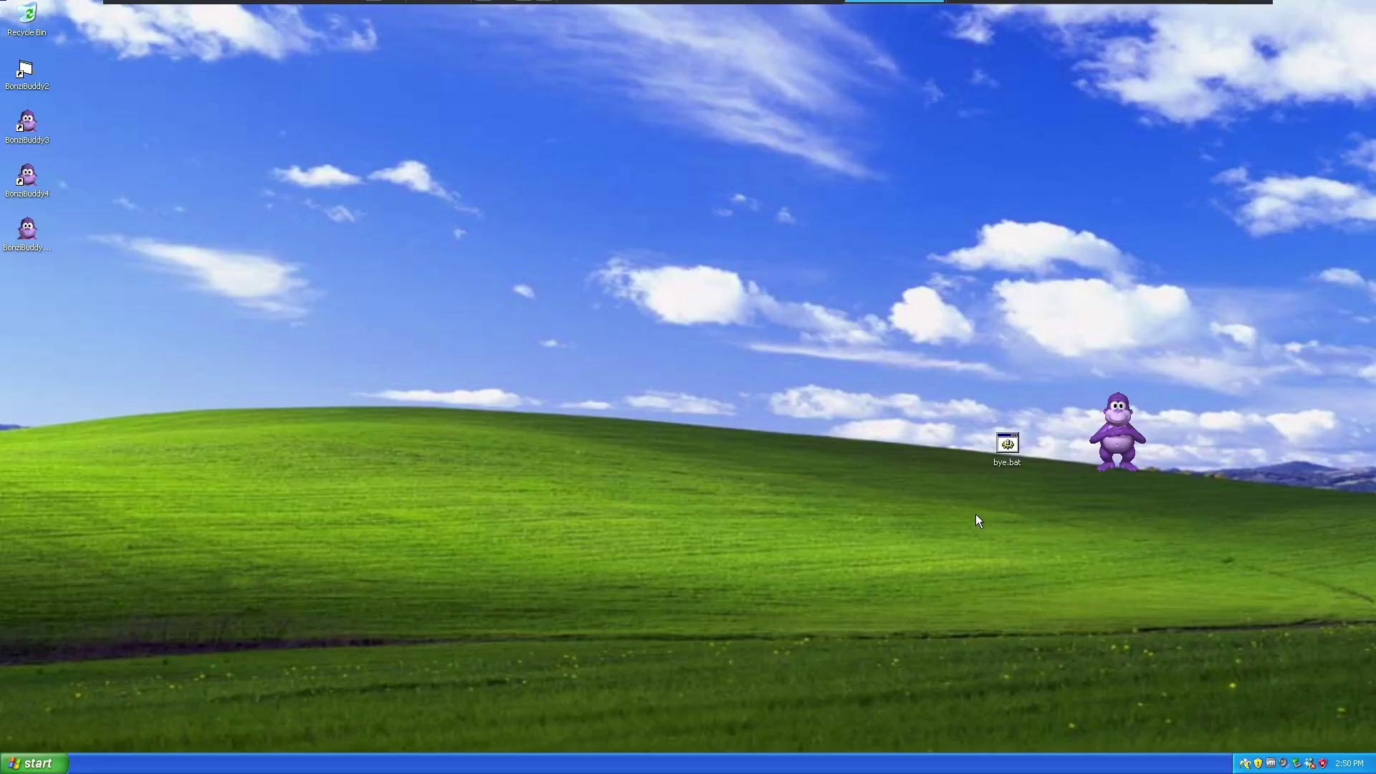
# Restart Windows XP from Start > Turn Off Computer > Restart.
pyautogui.click(33, 763)
pyautogui.click(226, 737)
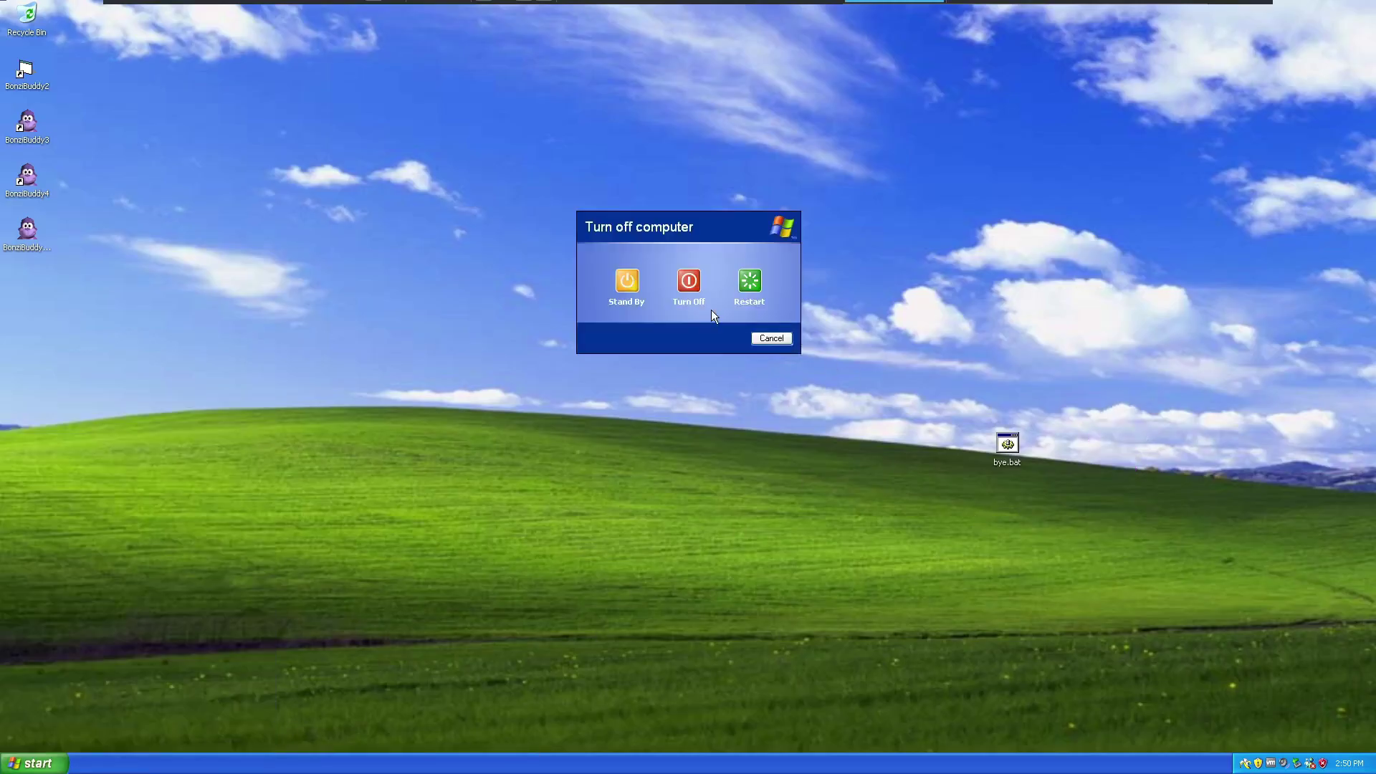
pyautogui.click(749, 283)
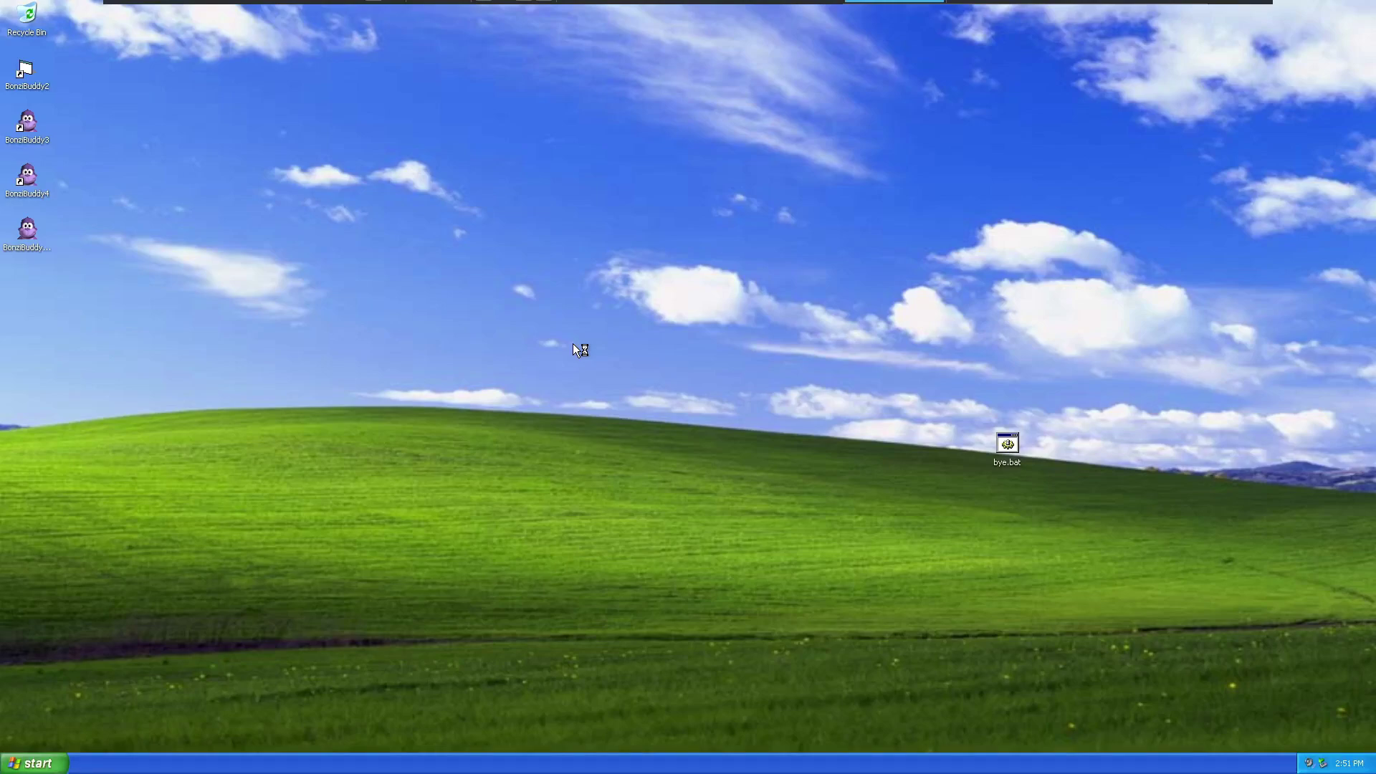
# Open bye.bat's context menu on the desktop and dismiss the Turn off computer prompt.
pyautogui.rightClick(1012, 450)
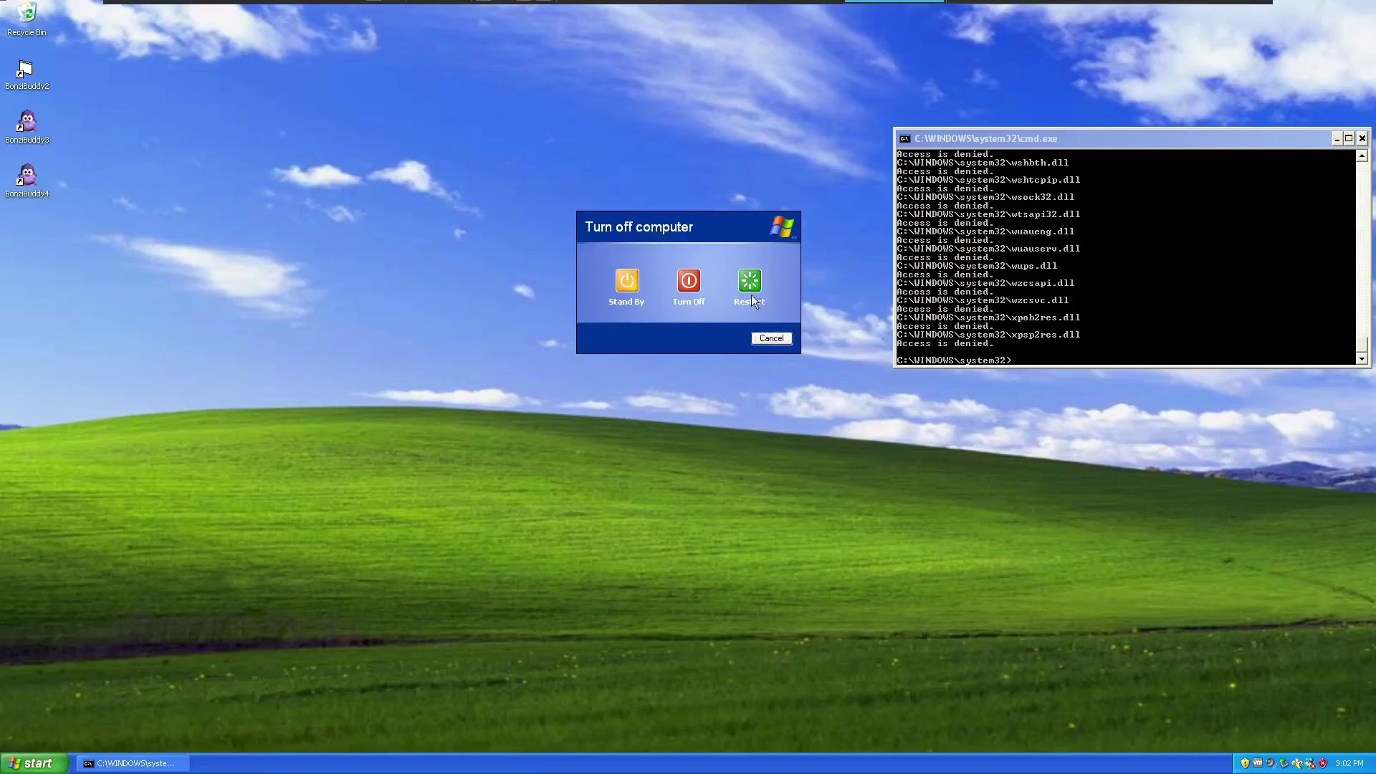
pyautogui.click(751, 295)
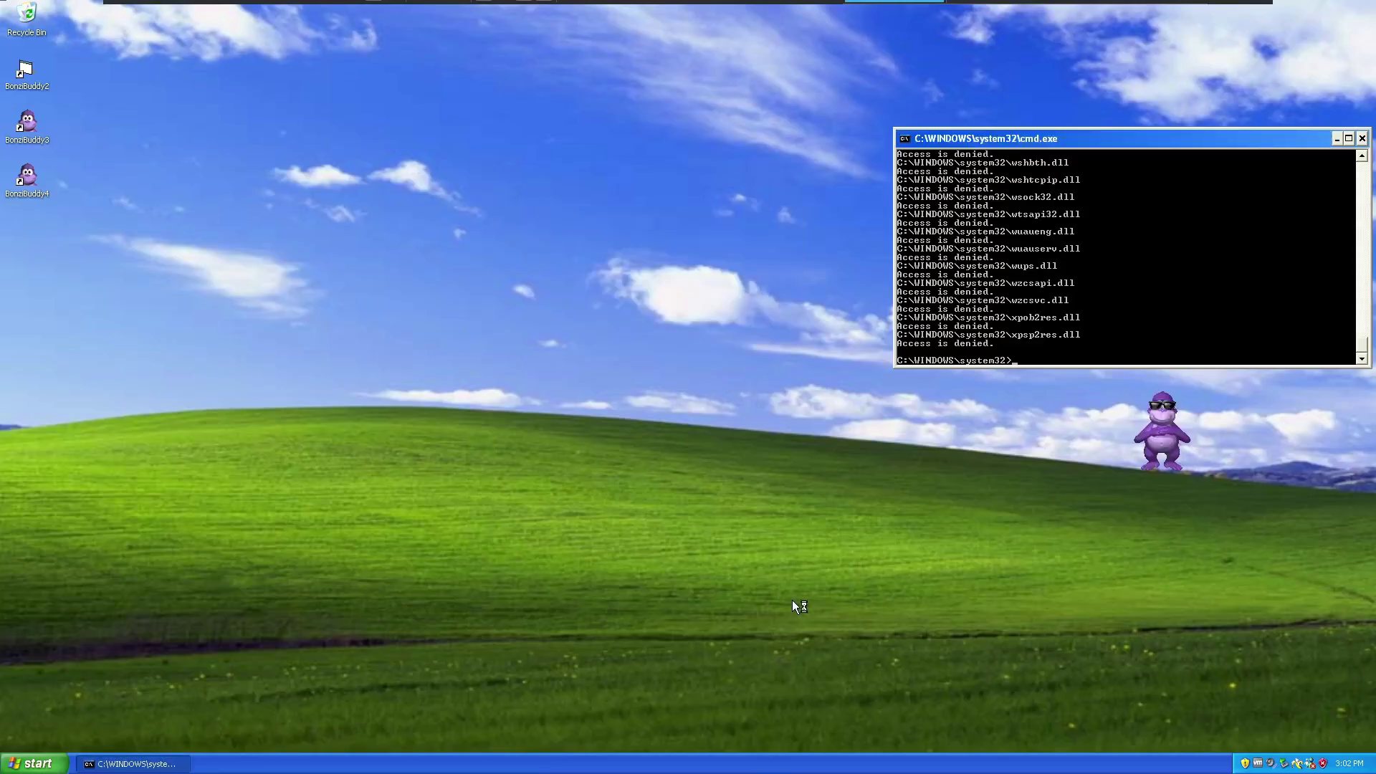